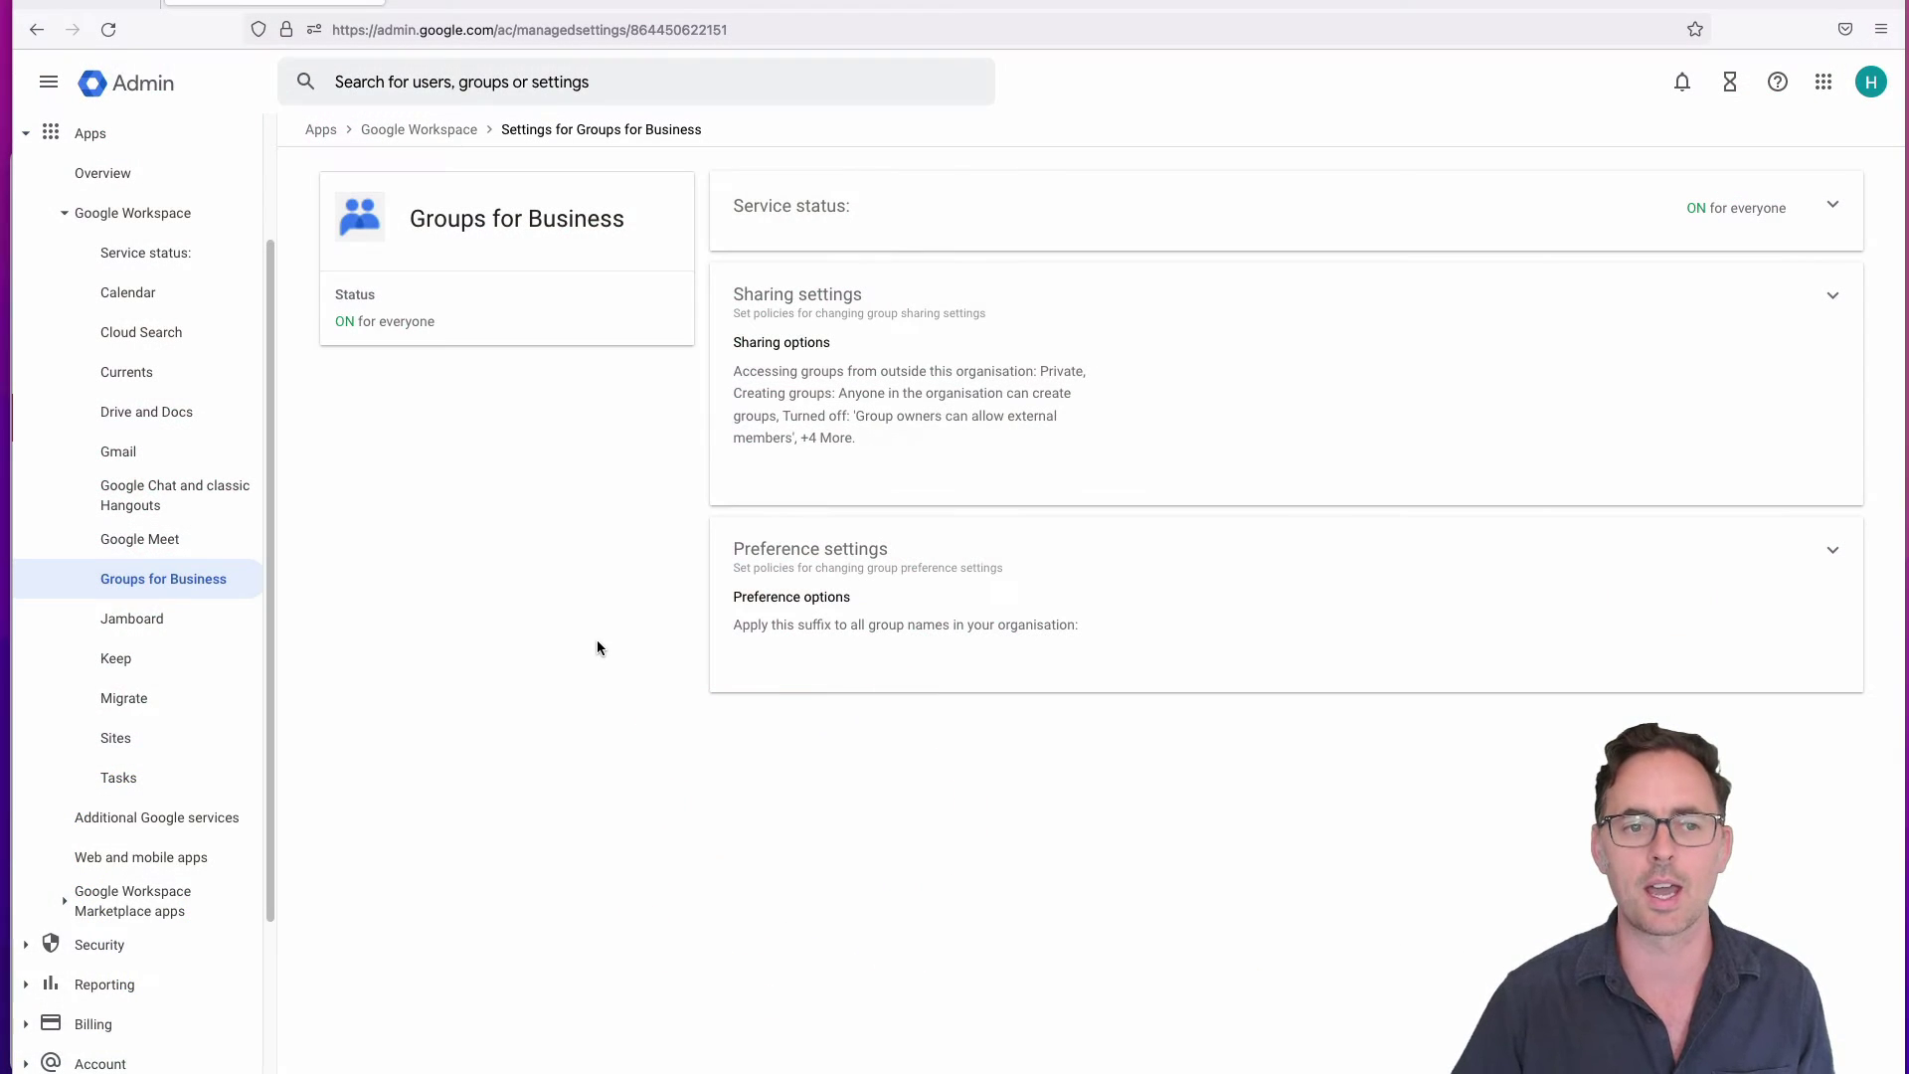
- Check the Groups for Business service status, then expand Directory in the sidebar
scroll(204, 481, "up", 2)
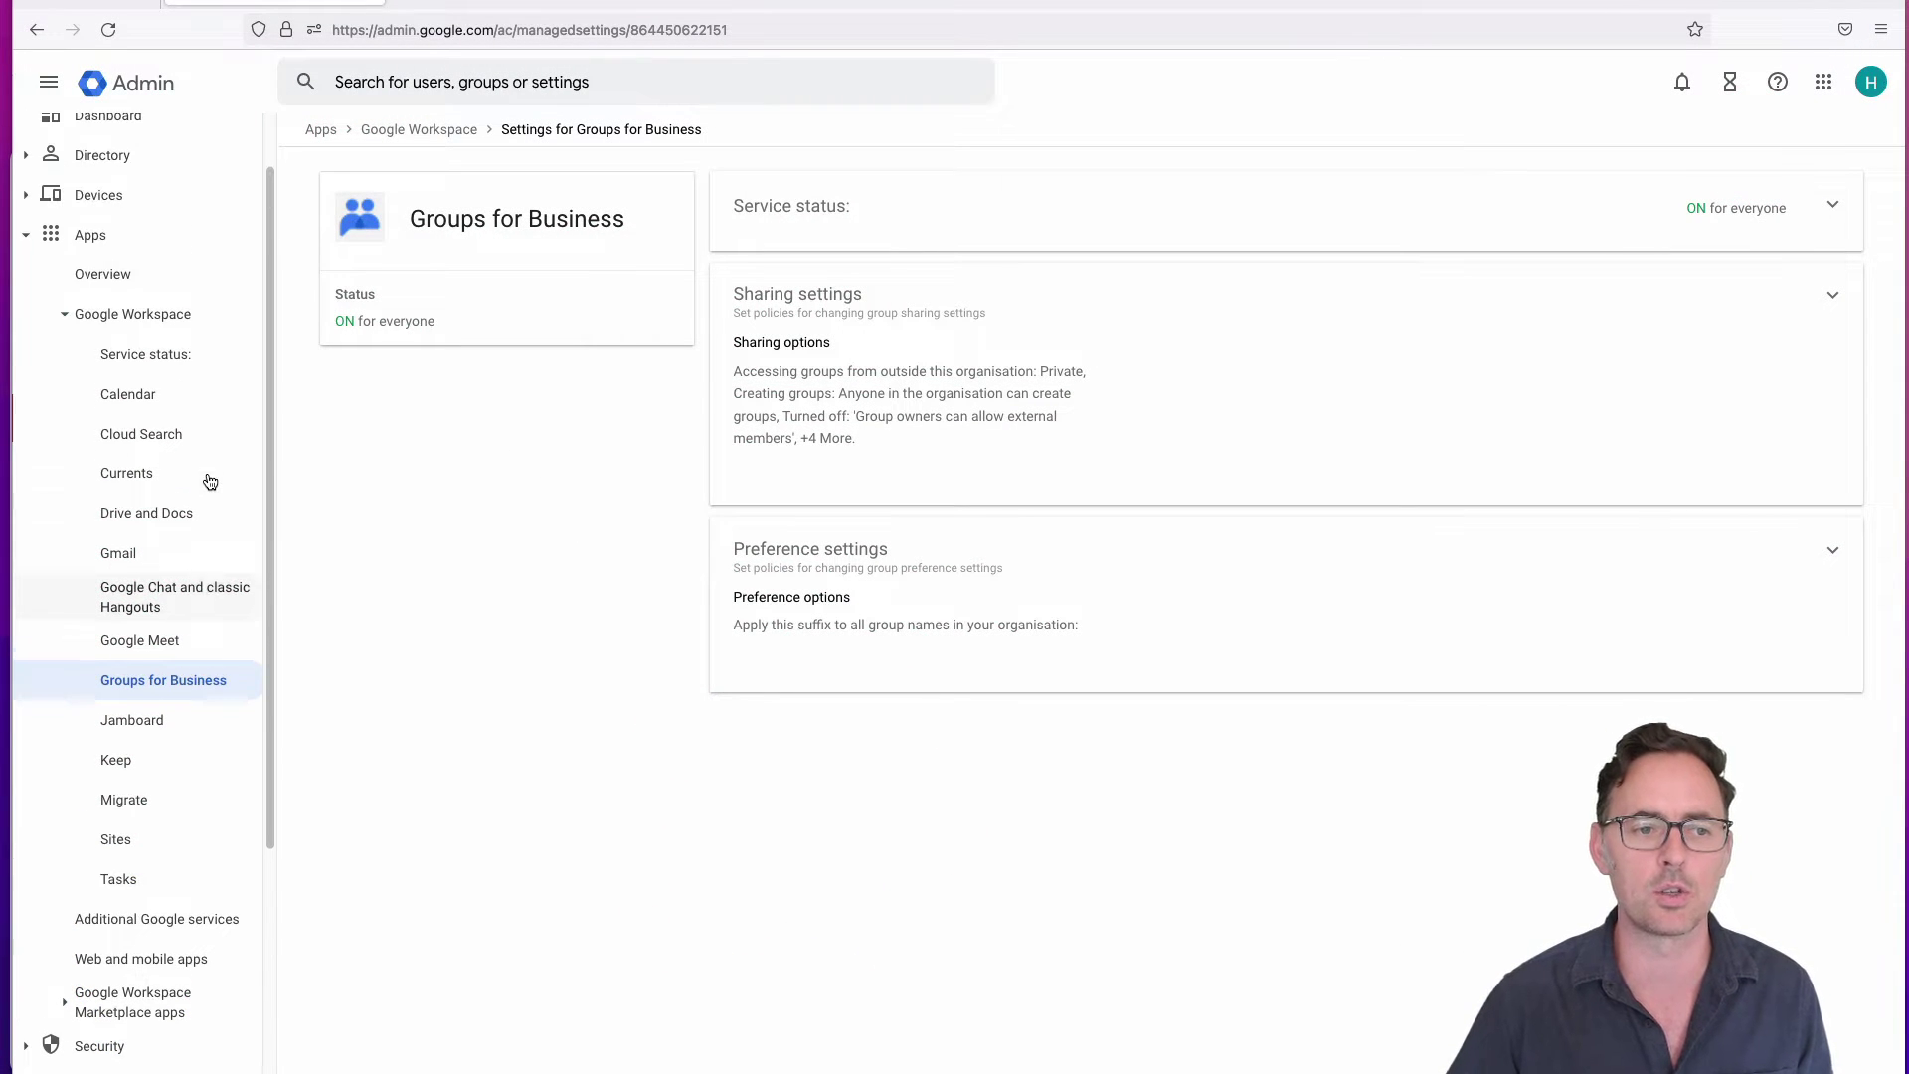
left_click(171, 681)
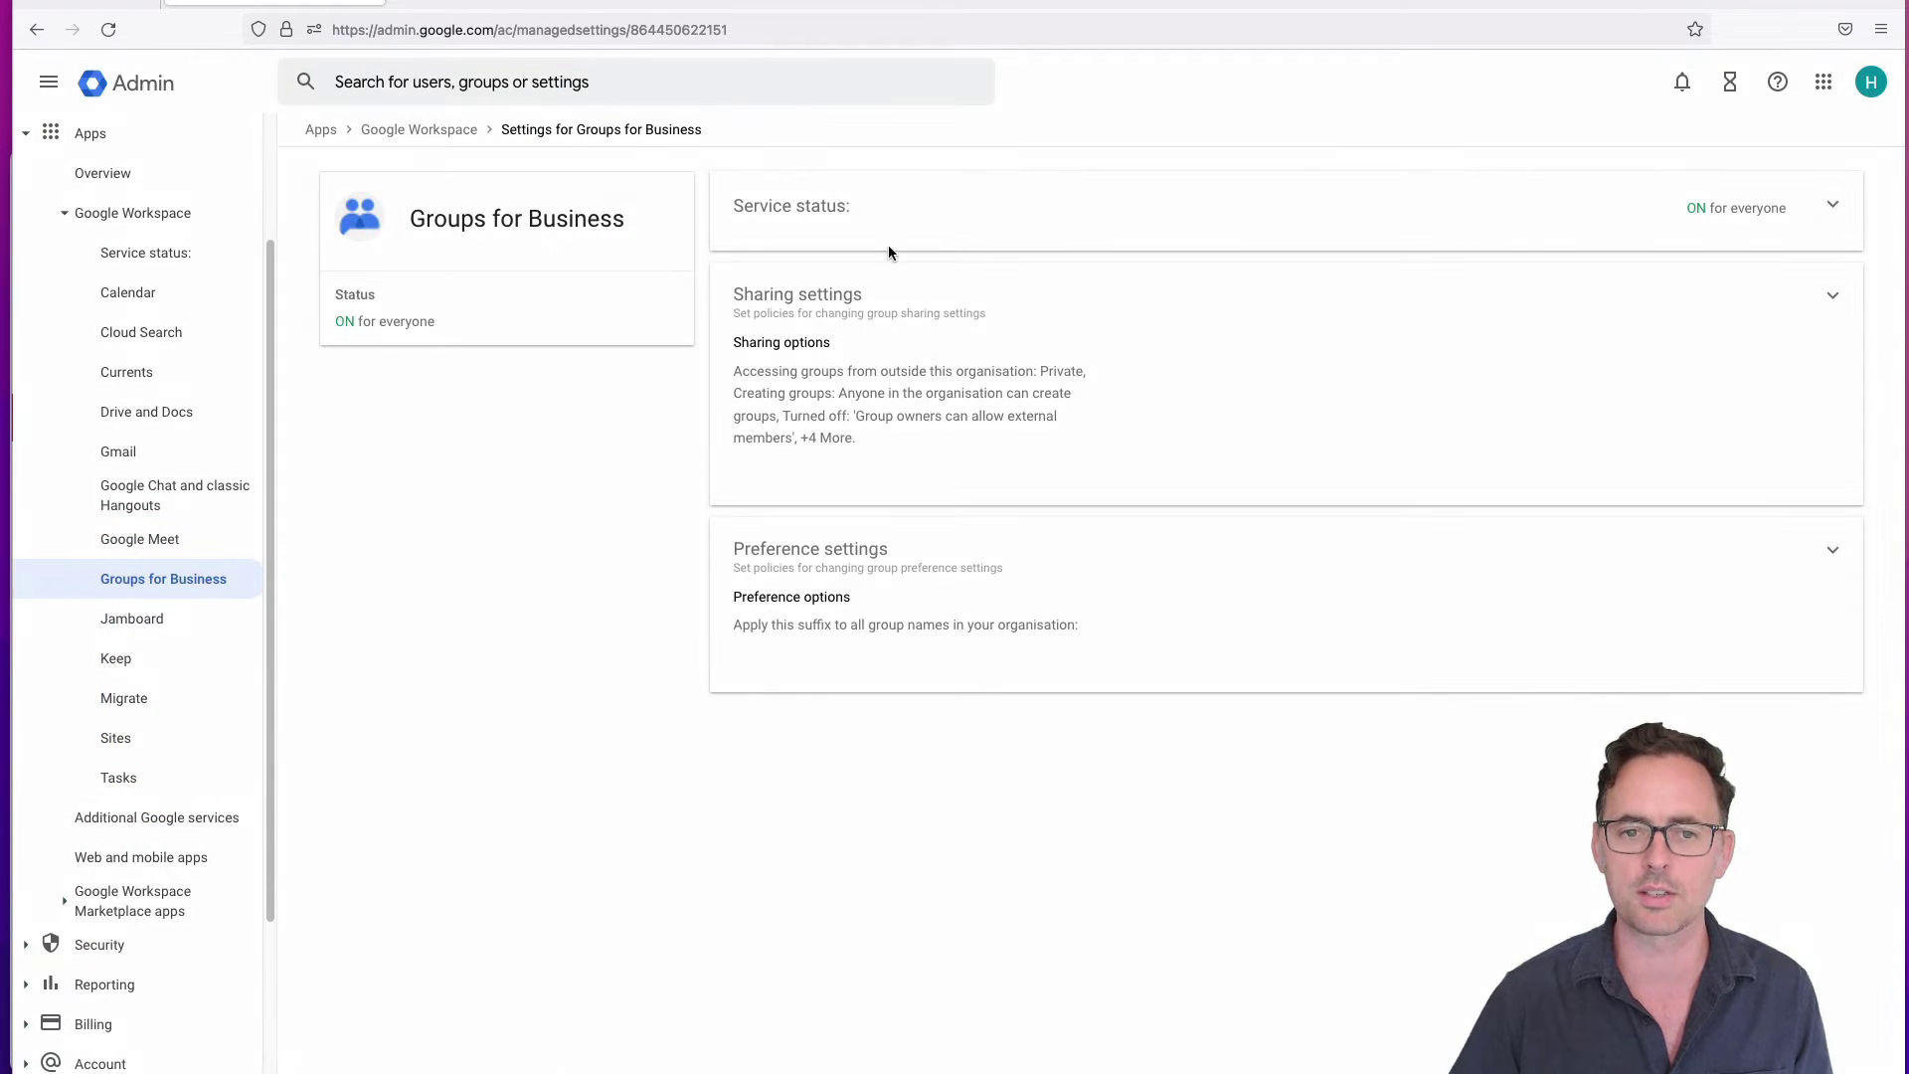
left_click(920, 236)
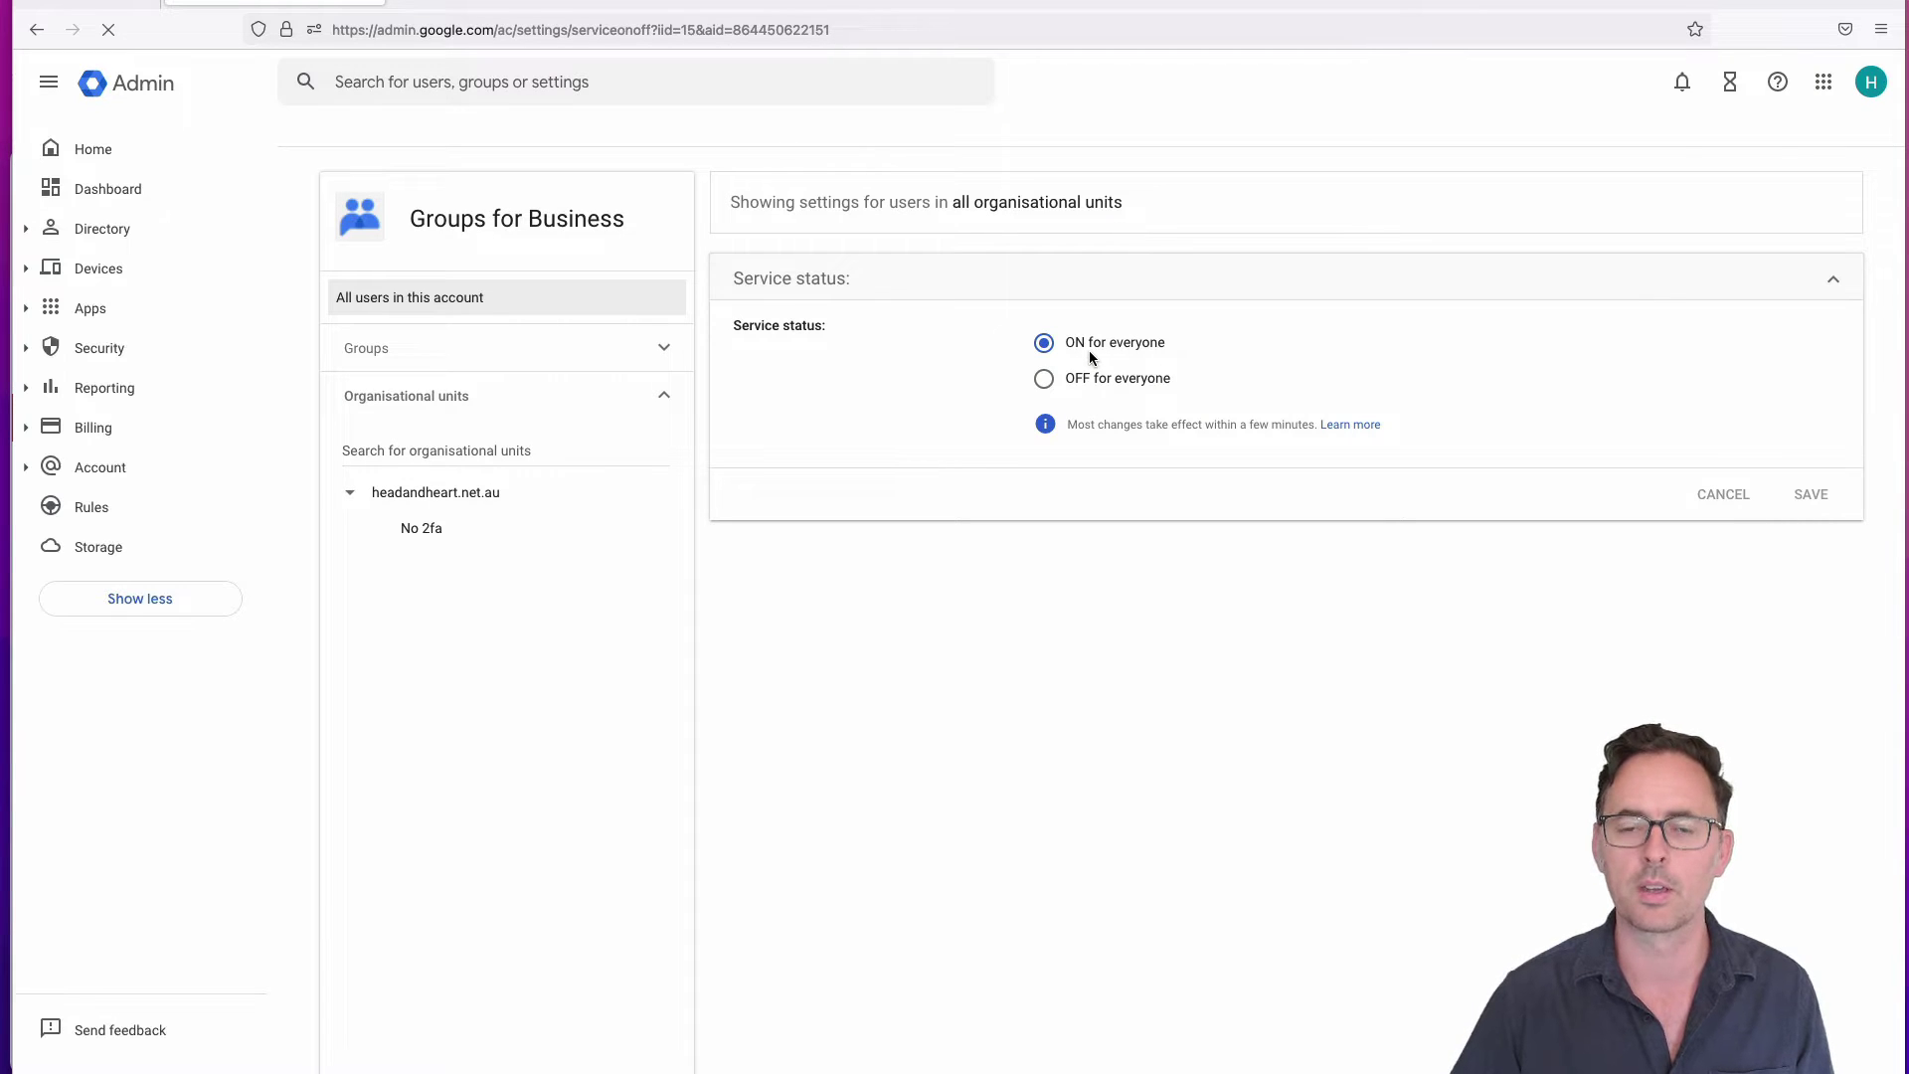
left_click(28, 230)
- Go to the Groups list and start a new group named Dave
left_click(96, 306)
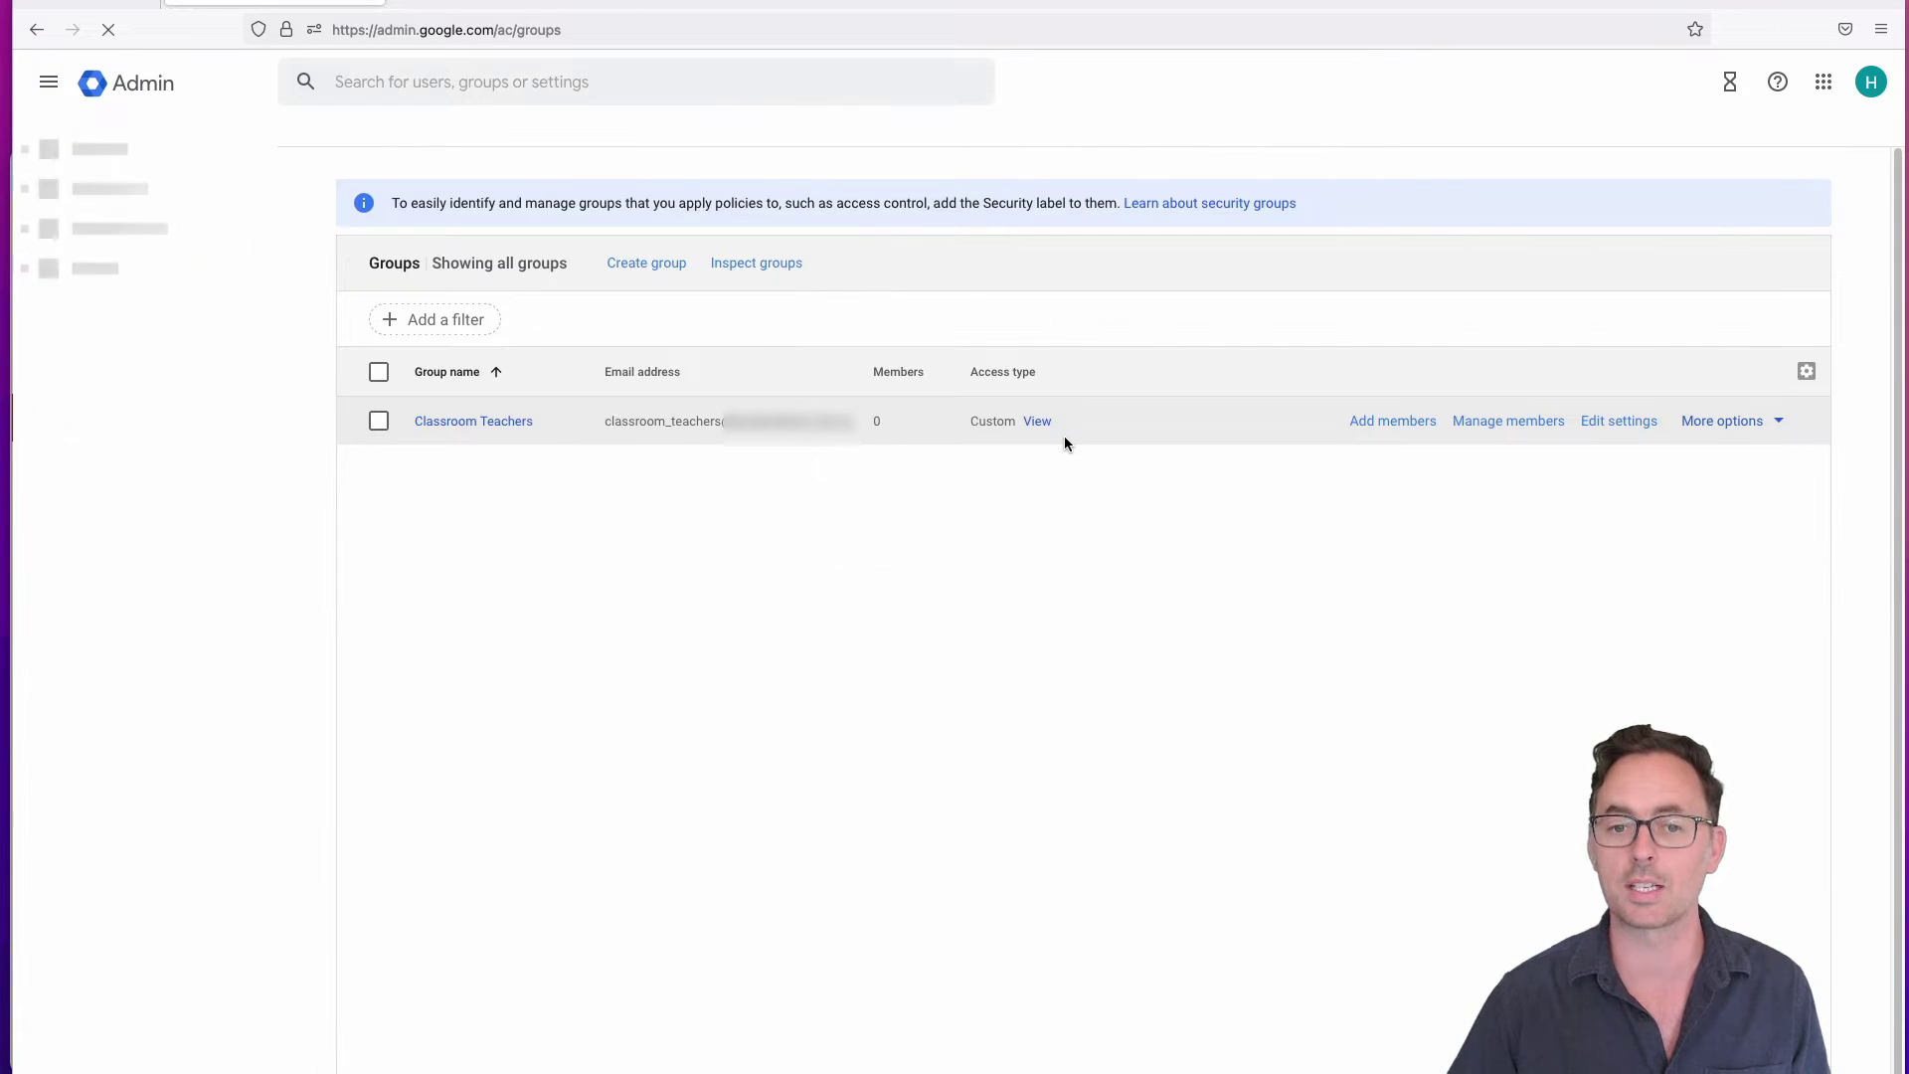
left_click(1083, 555)
left_click(647, 263)
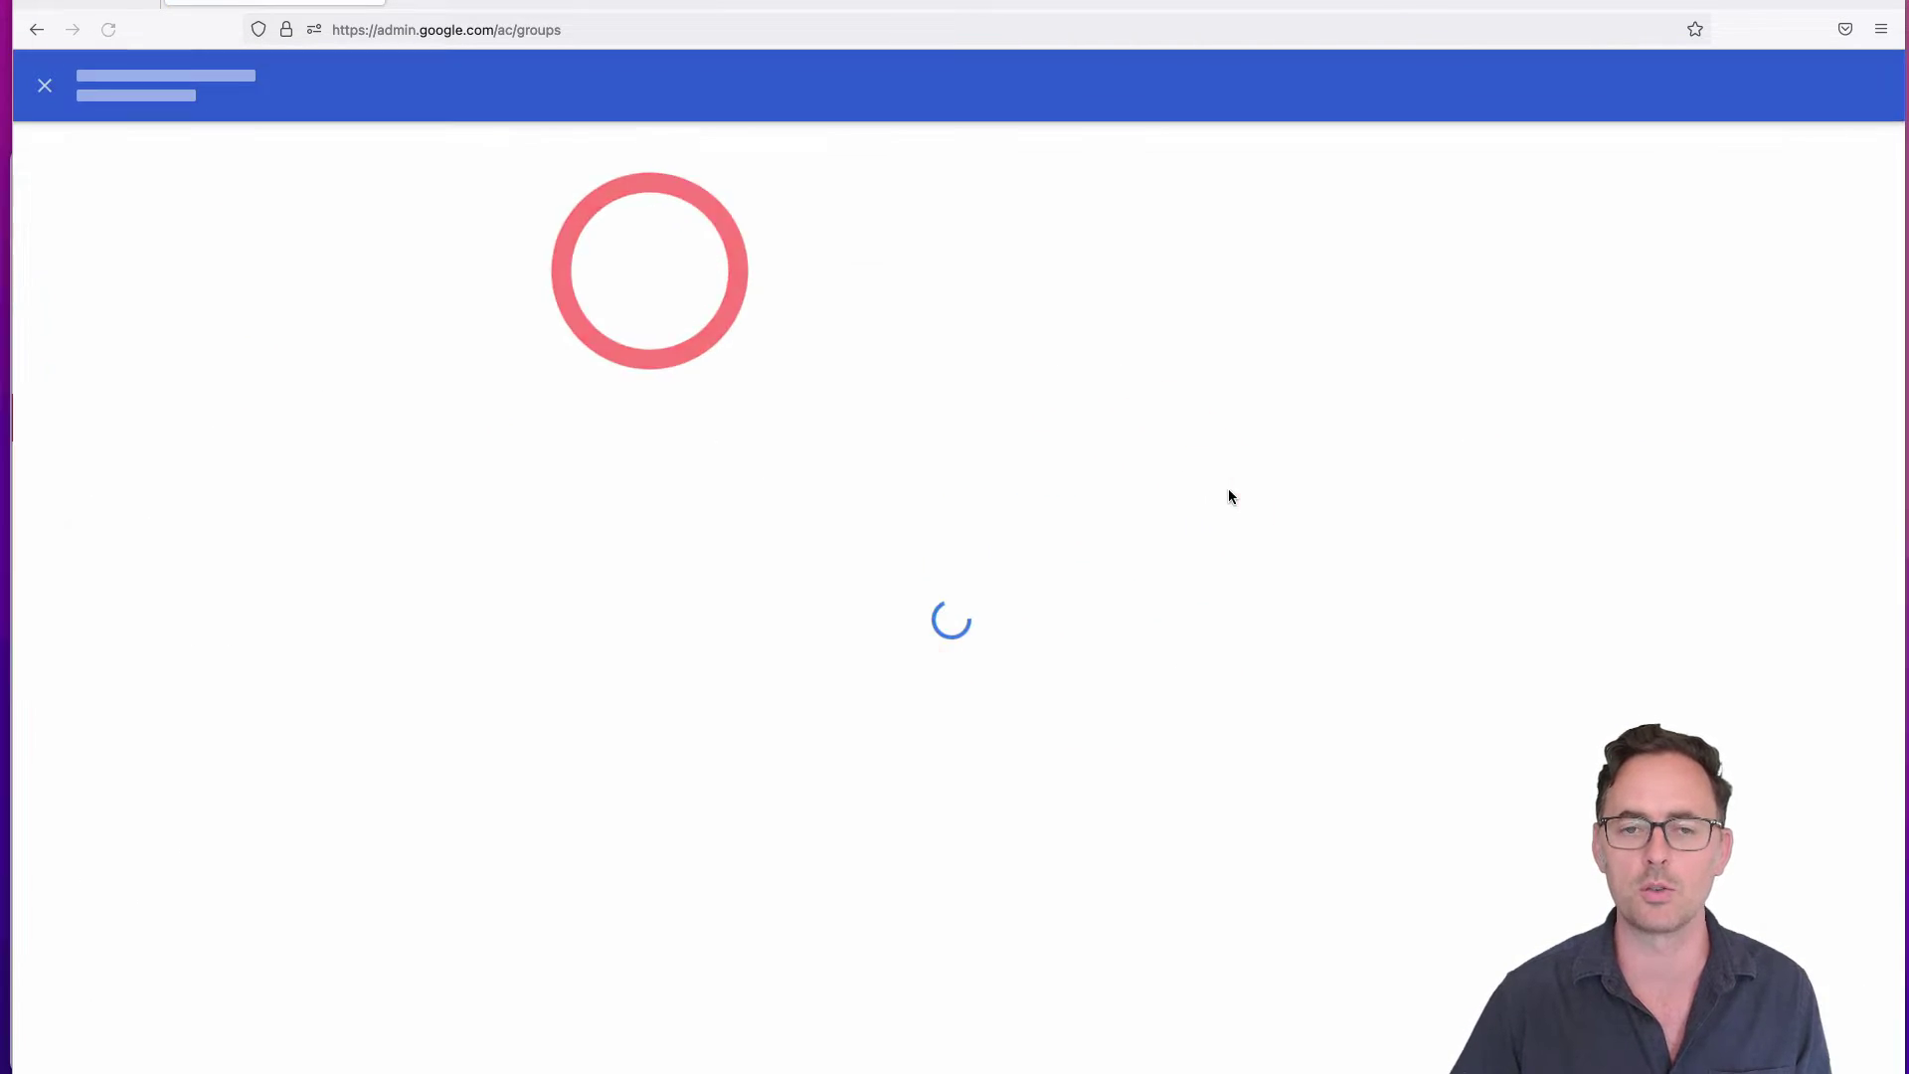
left_click(613, 299)
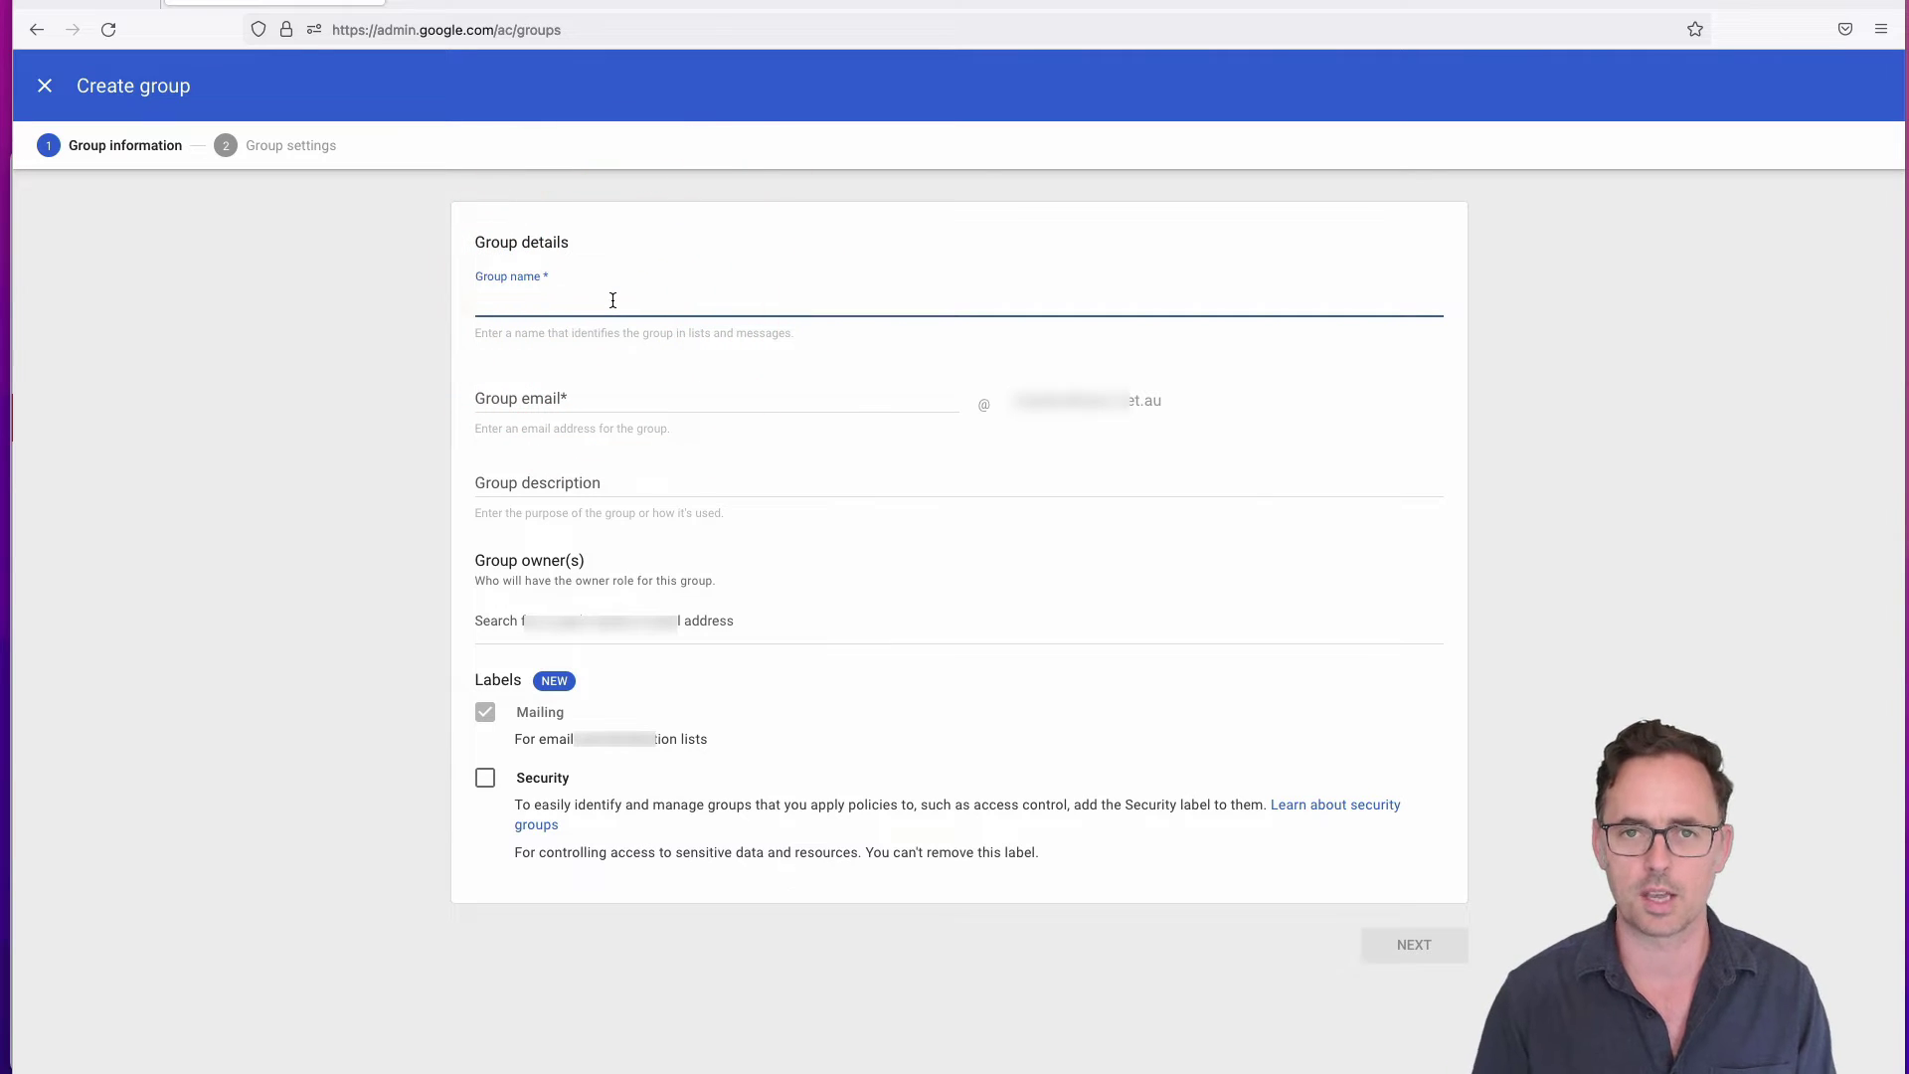
type("Dave")
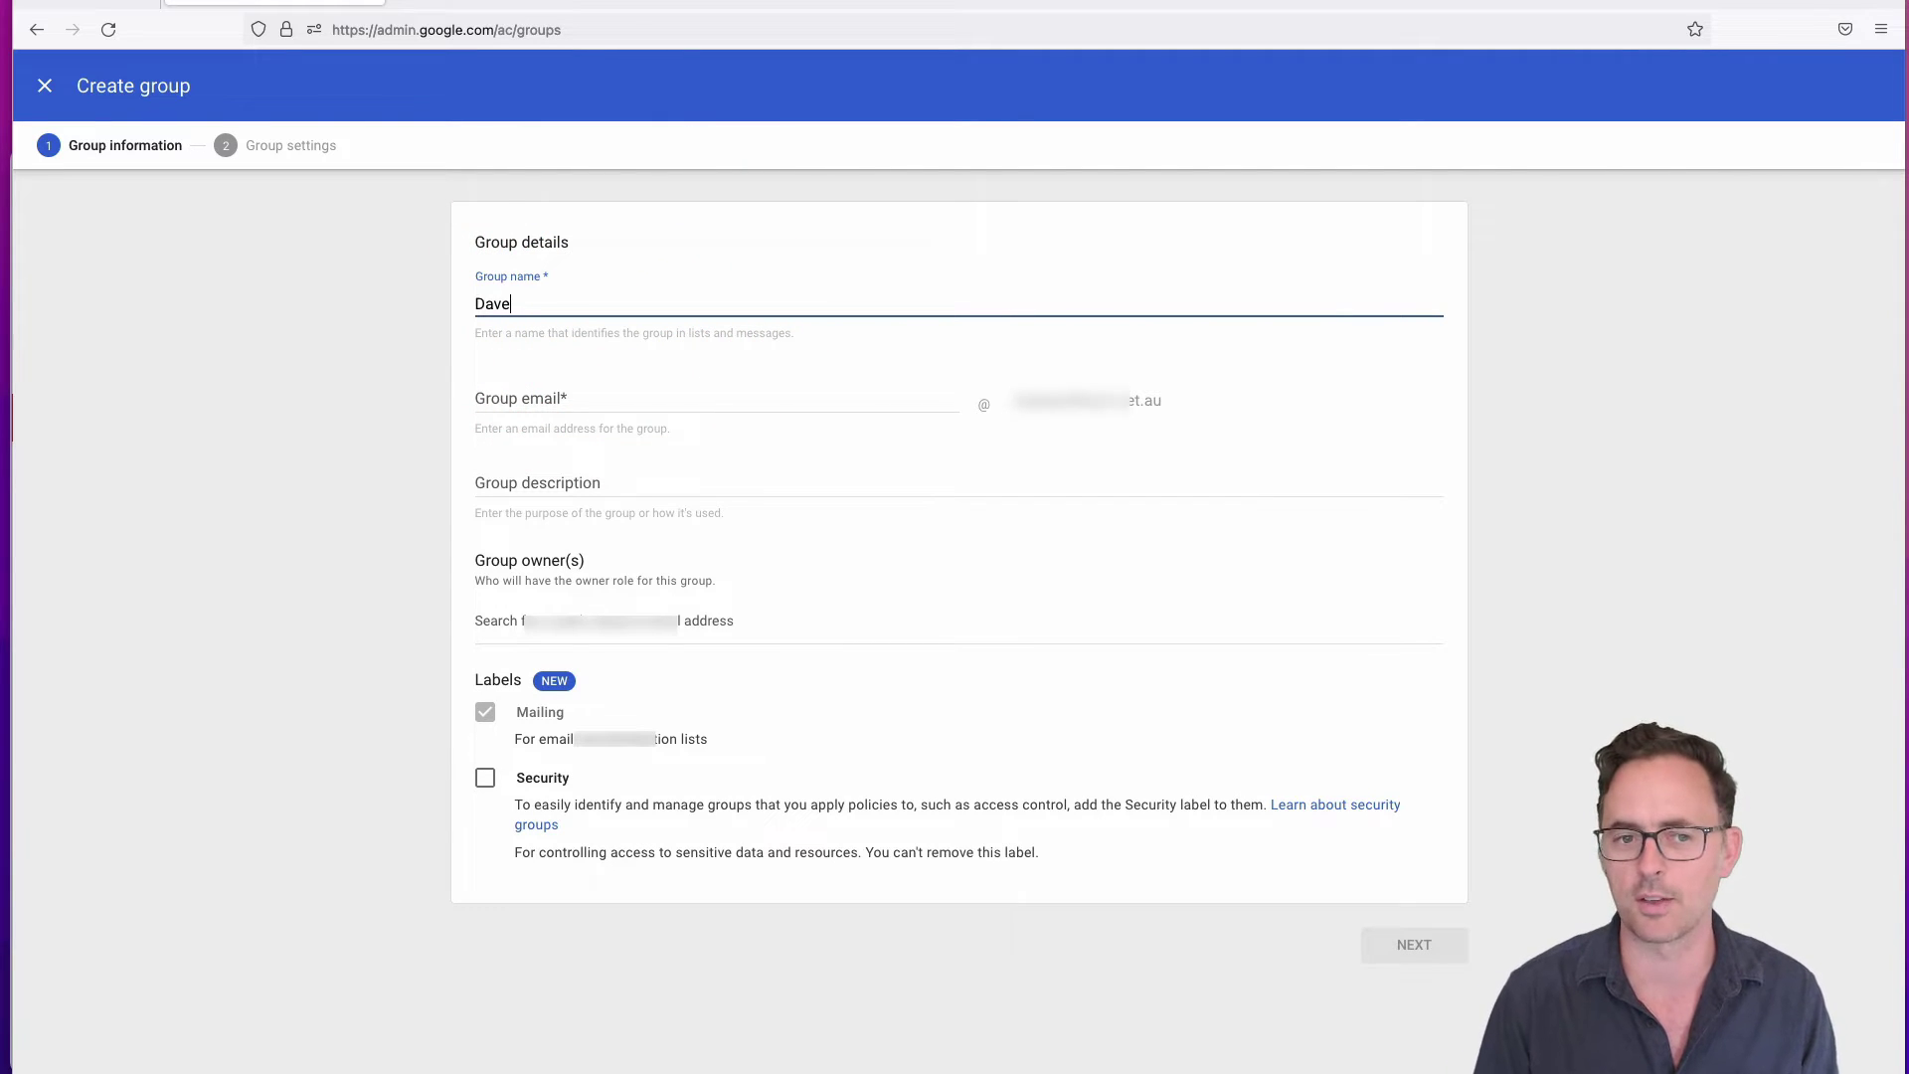
- Set the group email to dave and add H&H Digital Hub as owner
left_click(477, 398)
type("dave")
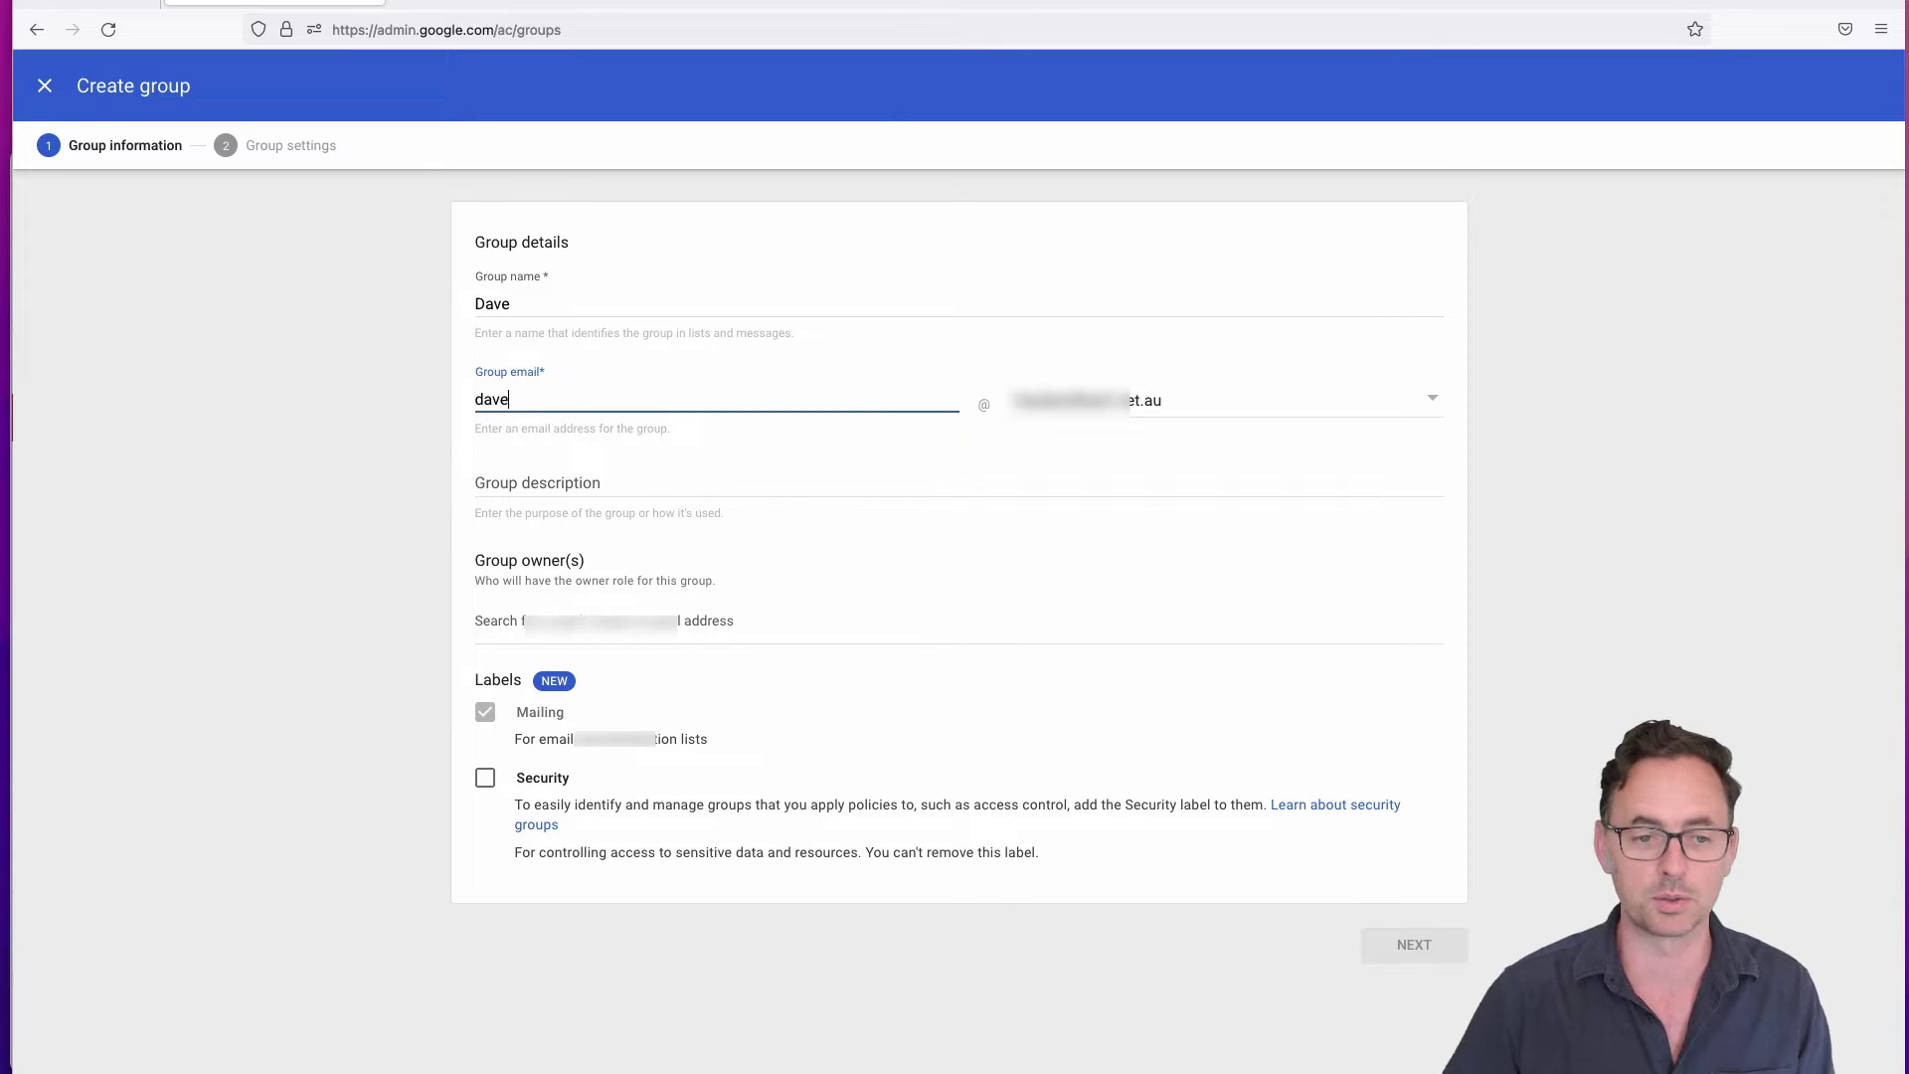
left_click(606, 629)
type("hub")
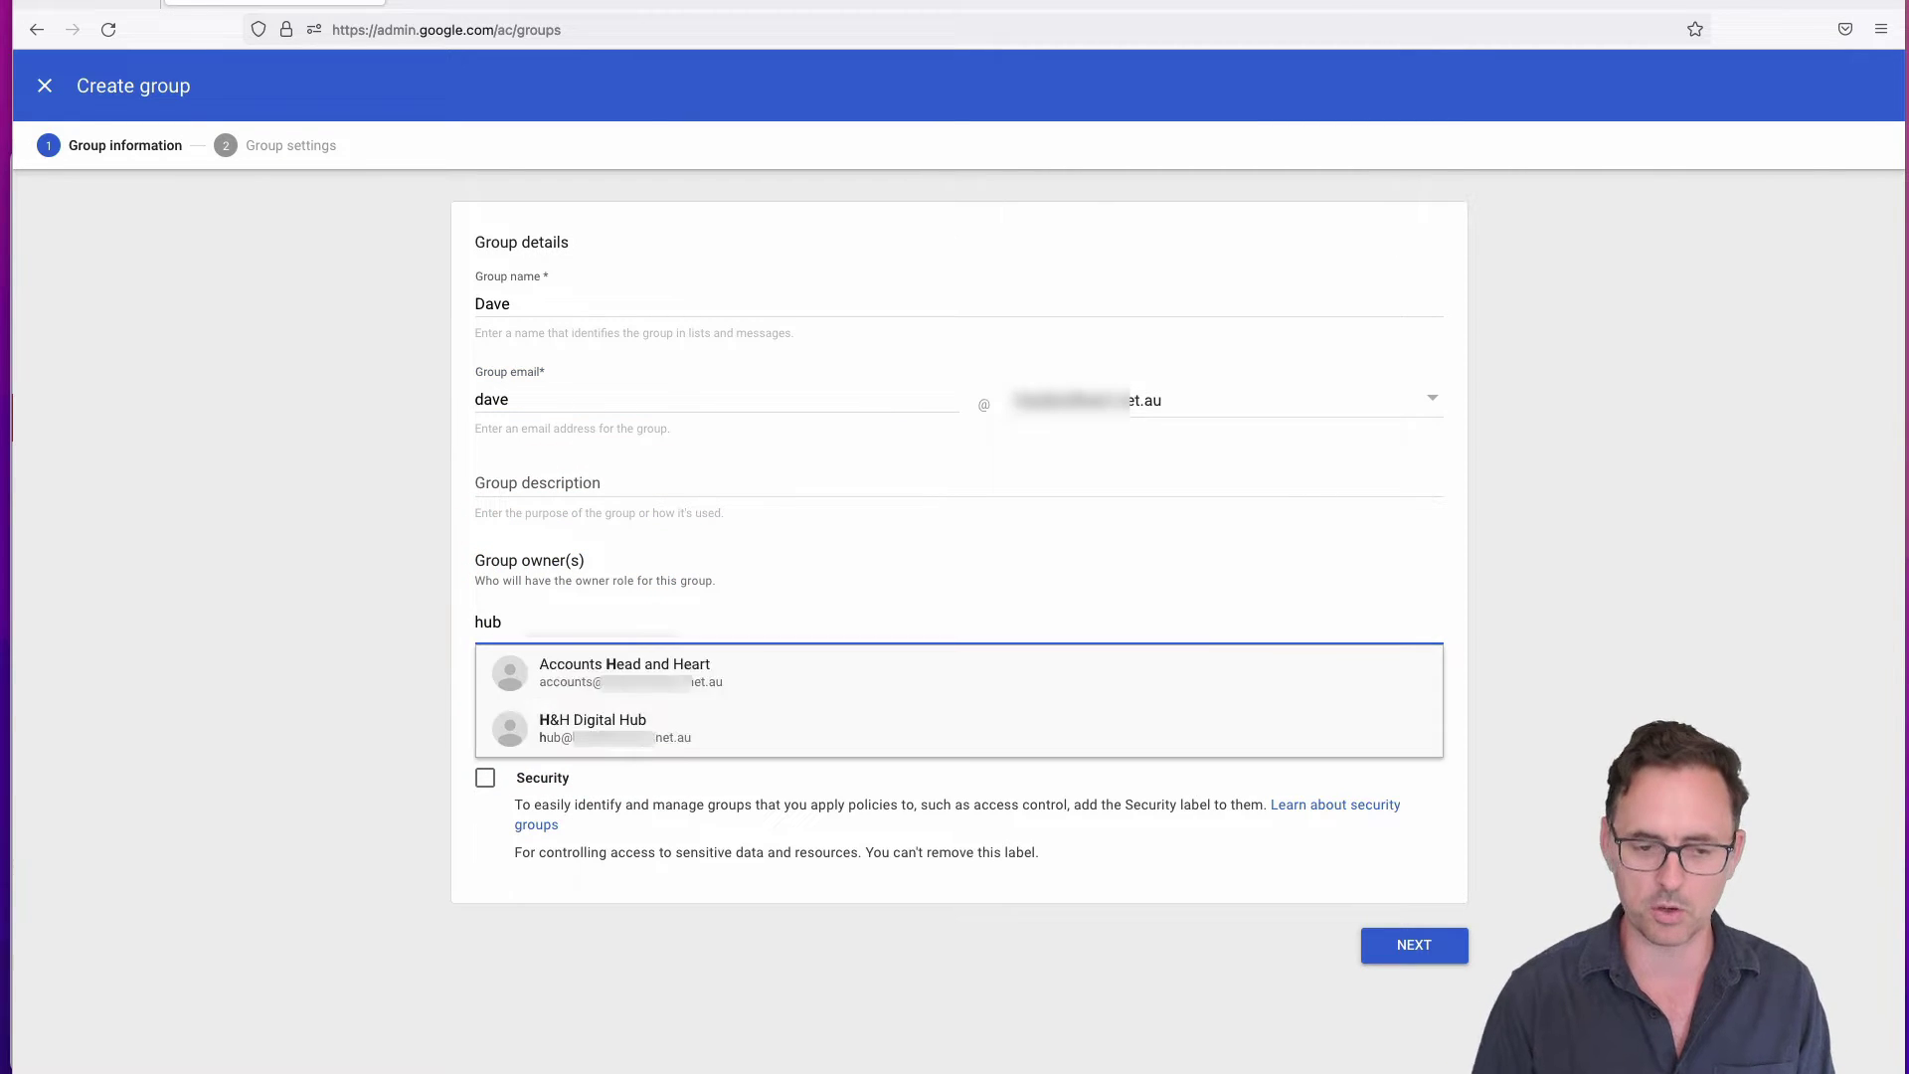
left_click(622, 660)
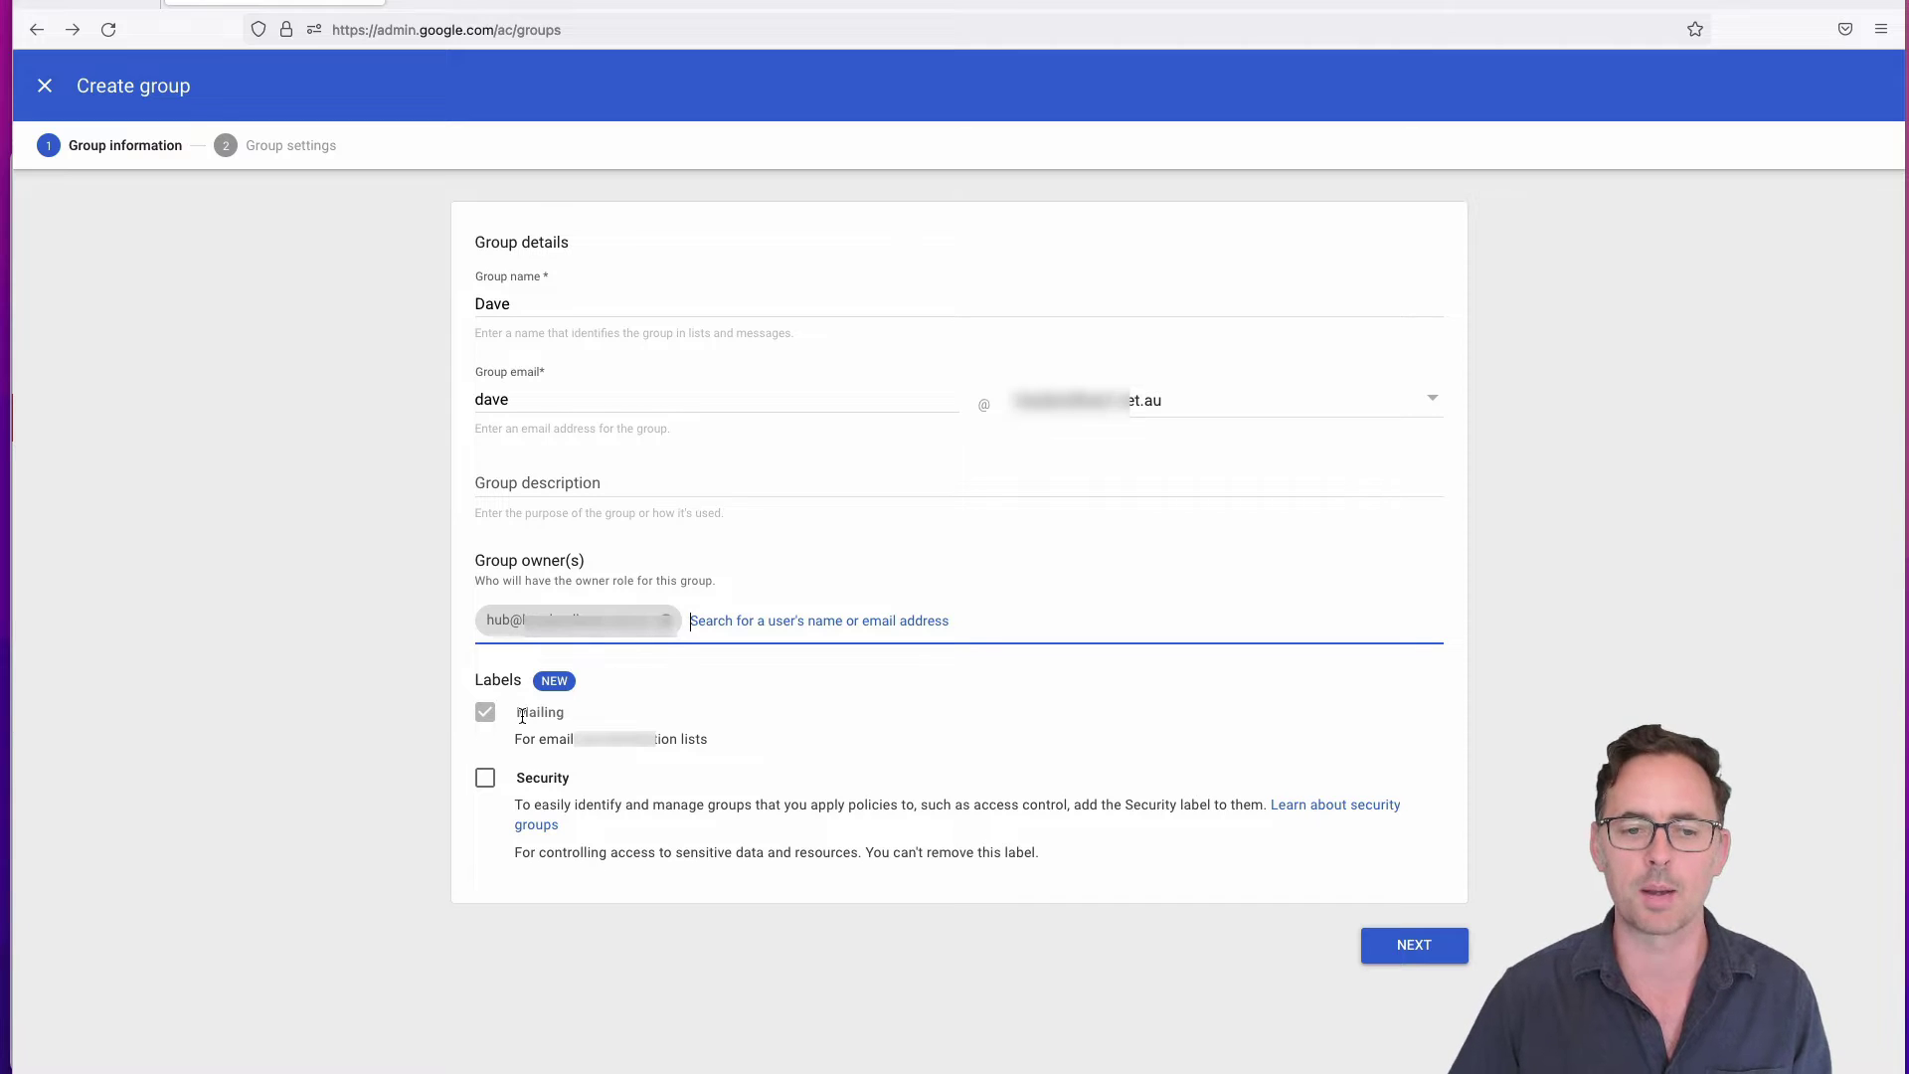
- Allow External posting, restrict joining to only invited users, and create the Dave group
left_click(1412, 946)
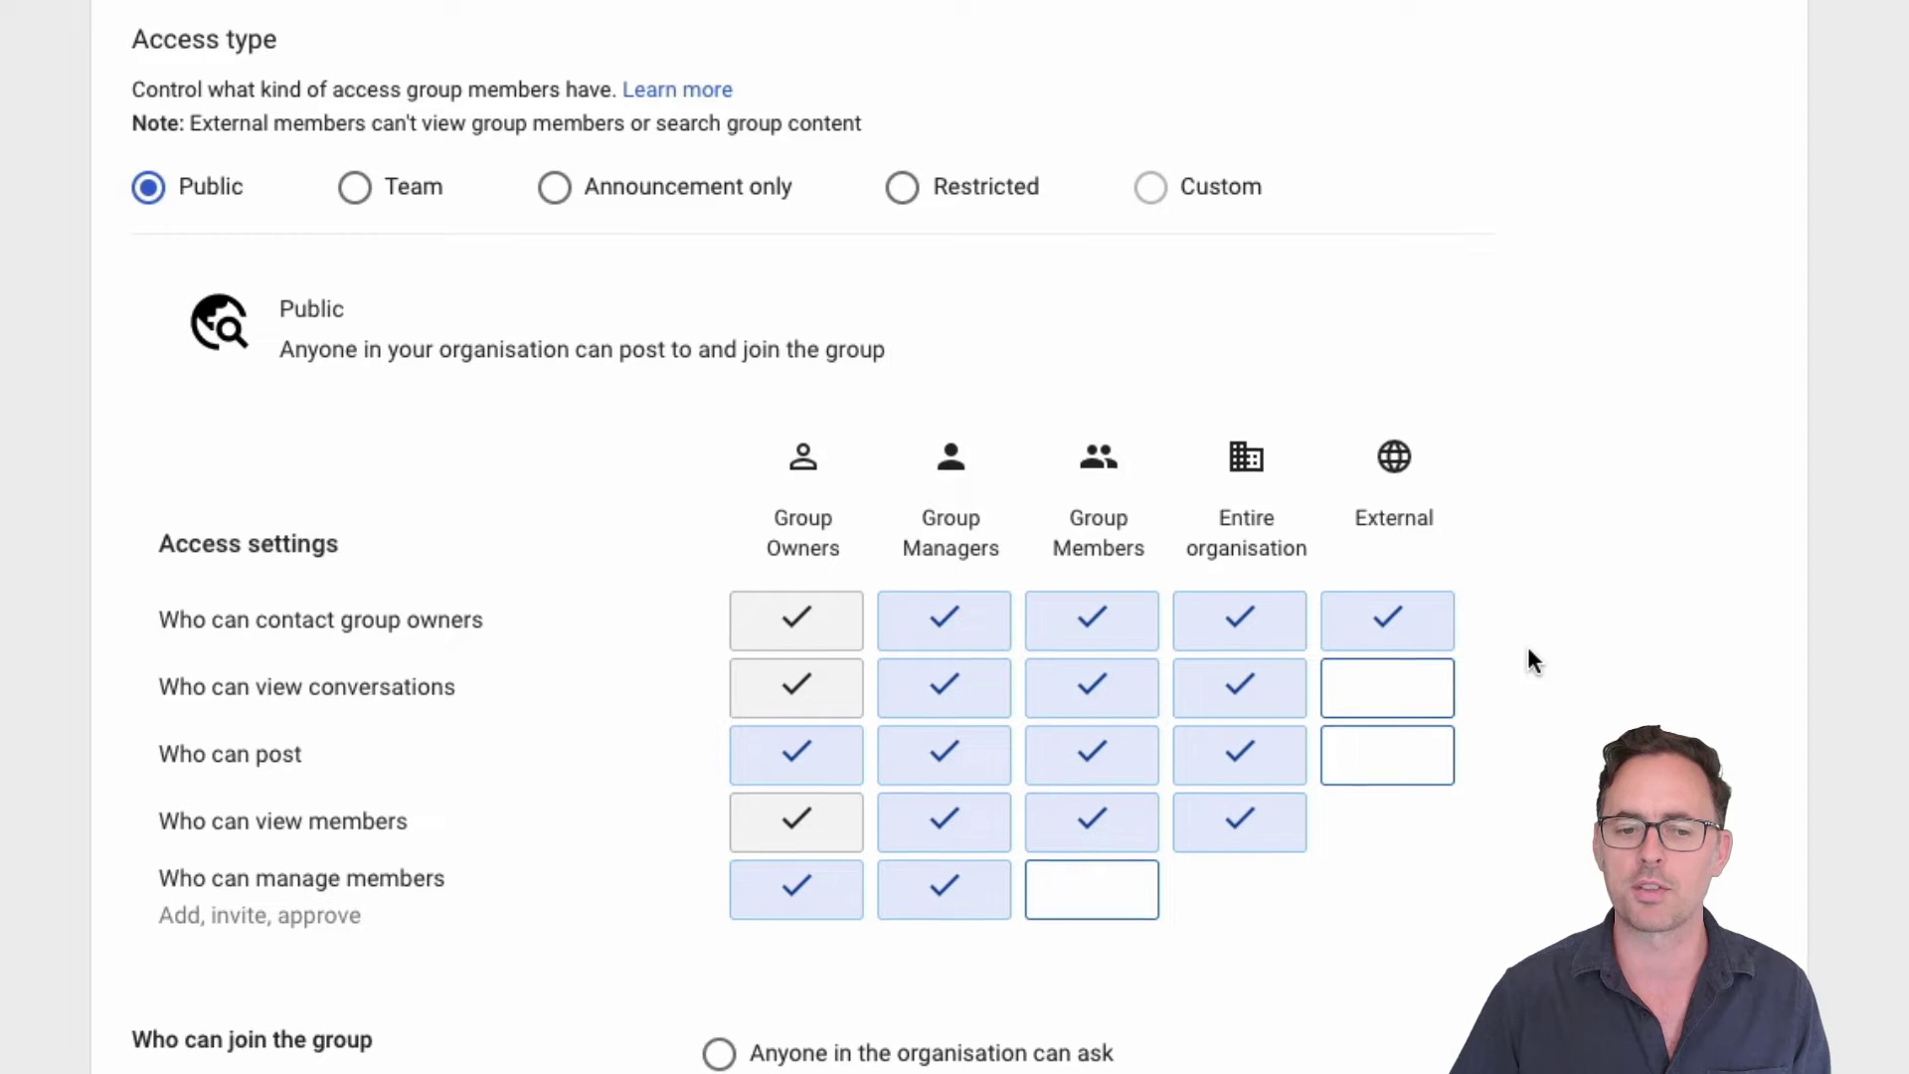
scroll(1441, 637, "down", 1)
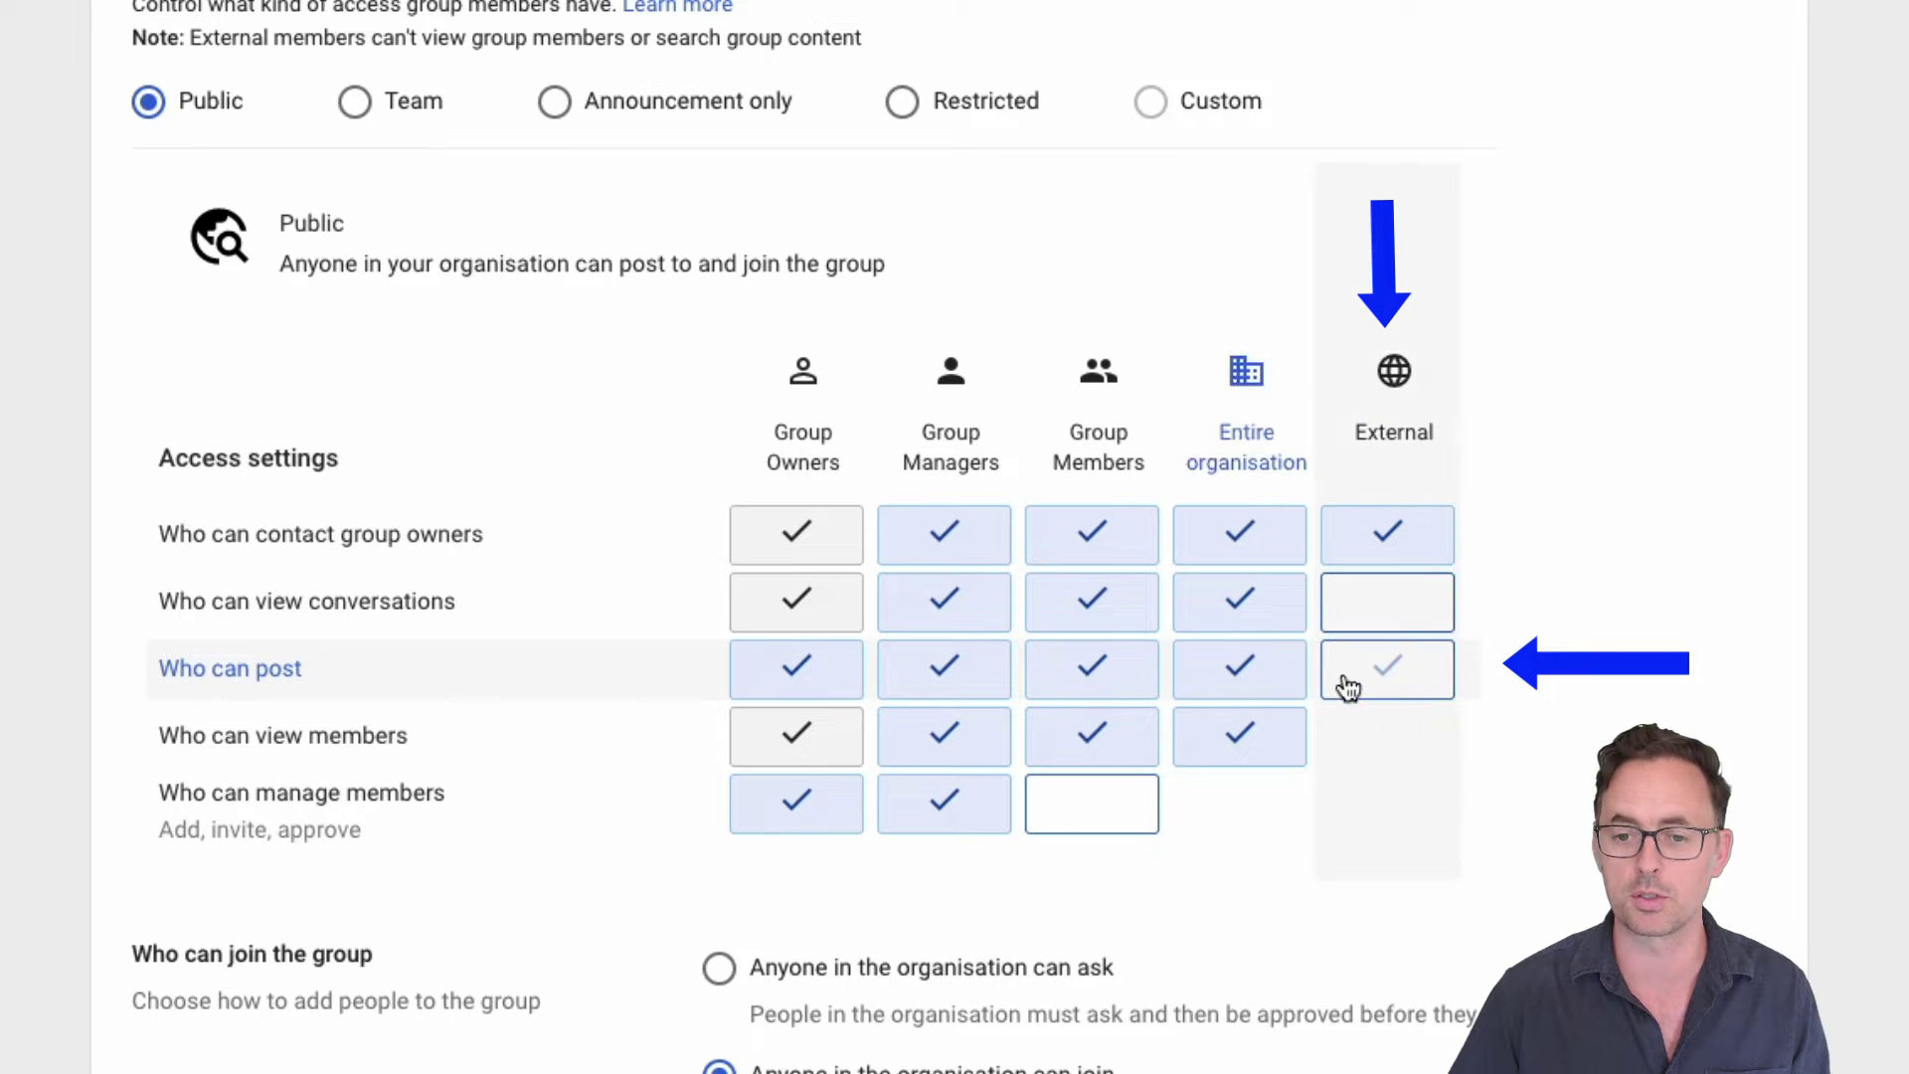
left_click(1393, 682)
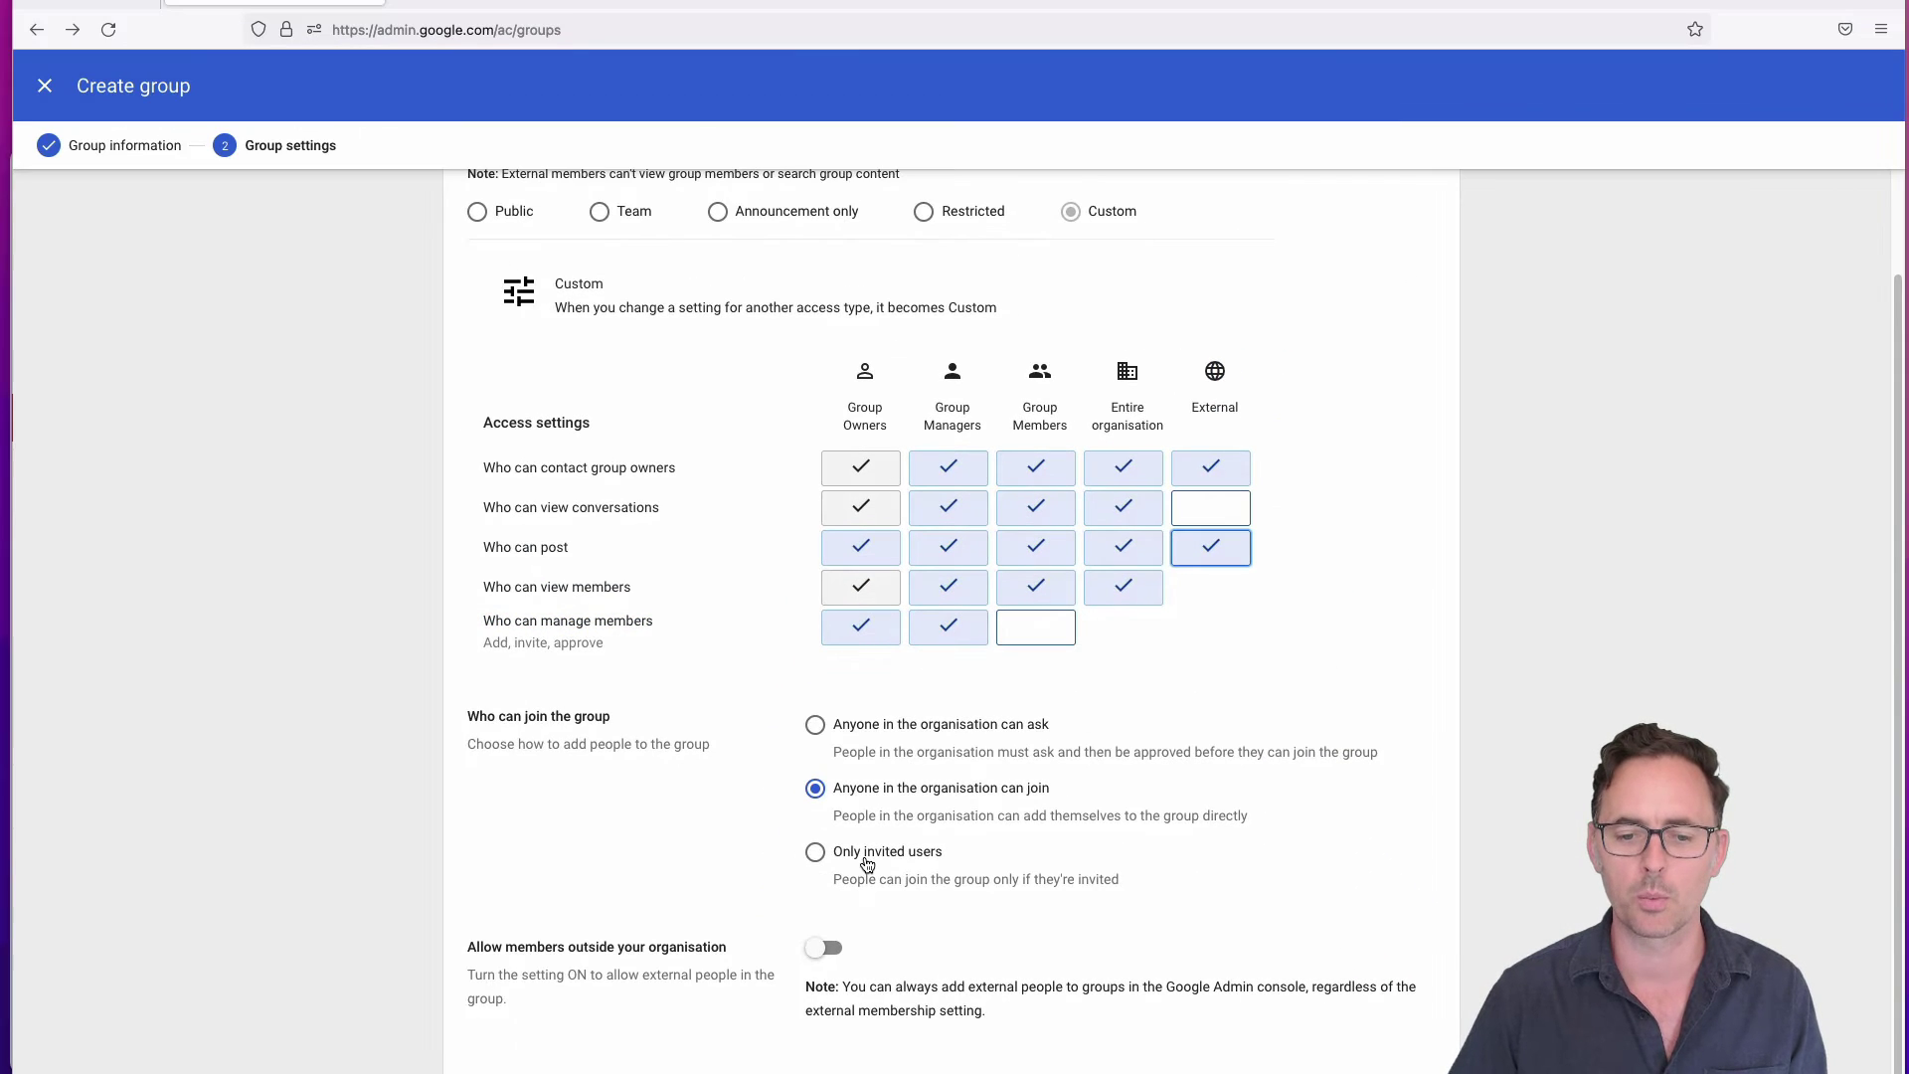
left_click(852, 932)
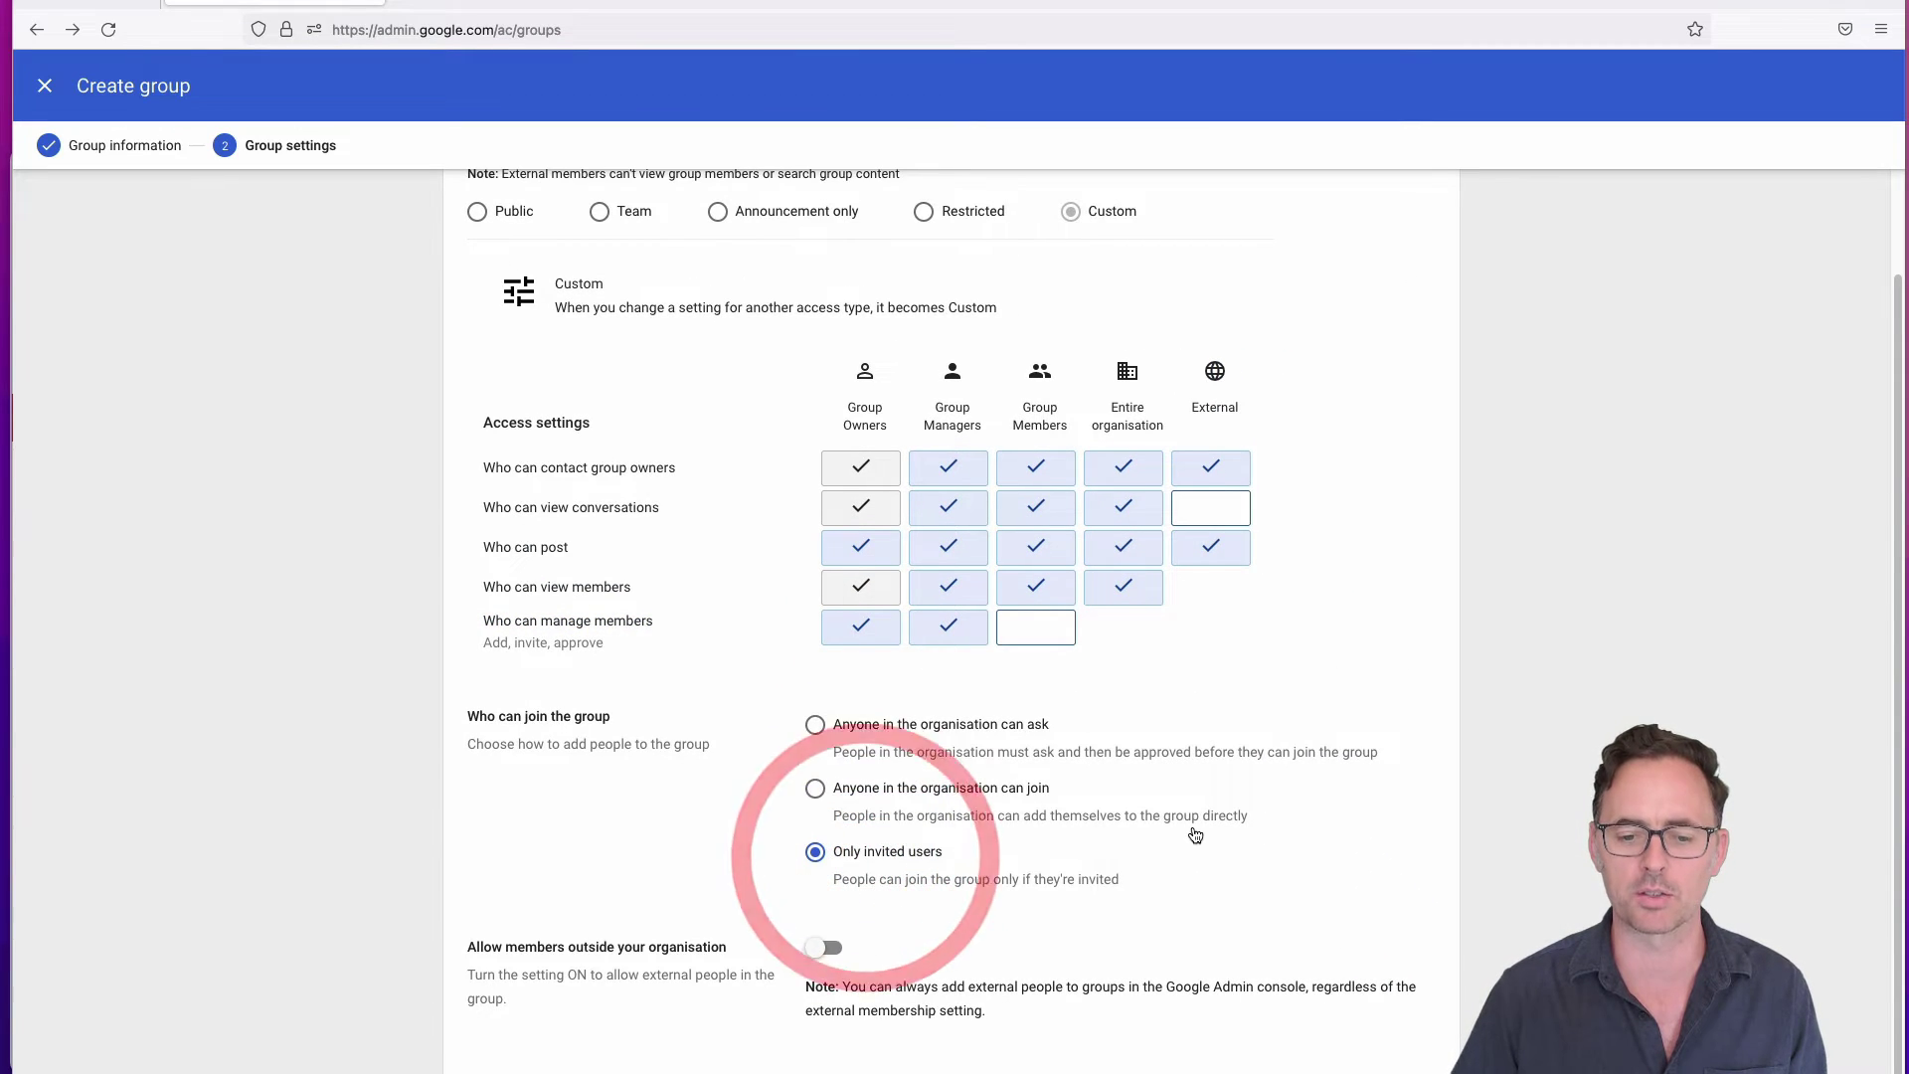
scroll(1195, 835, "down", 1)
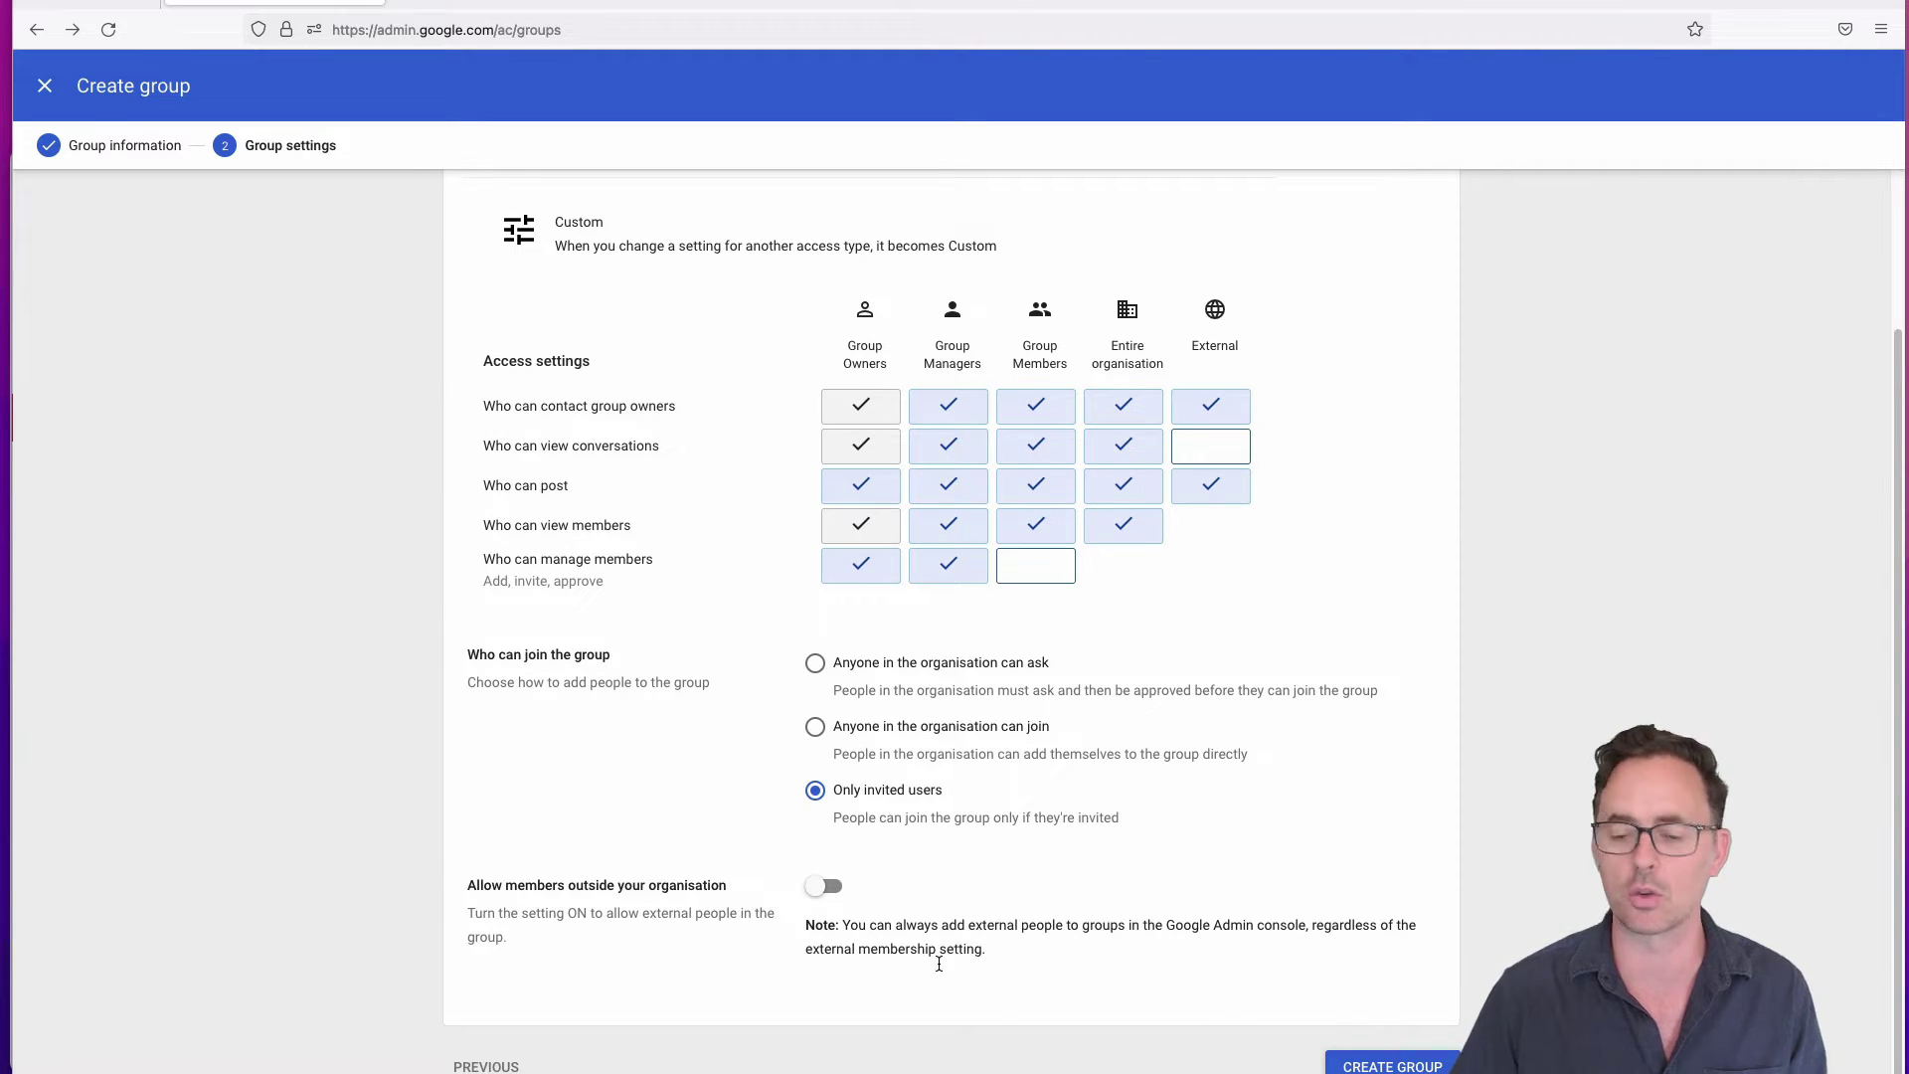
left_click(1392, 1063)
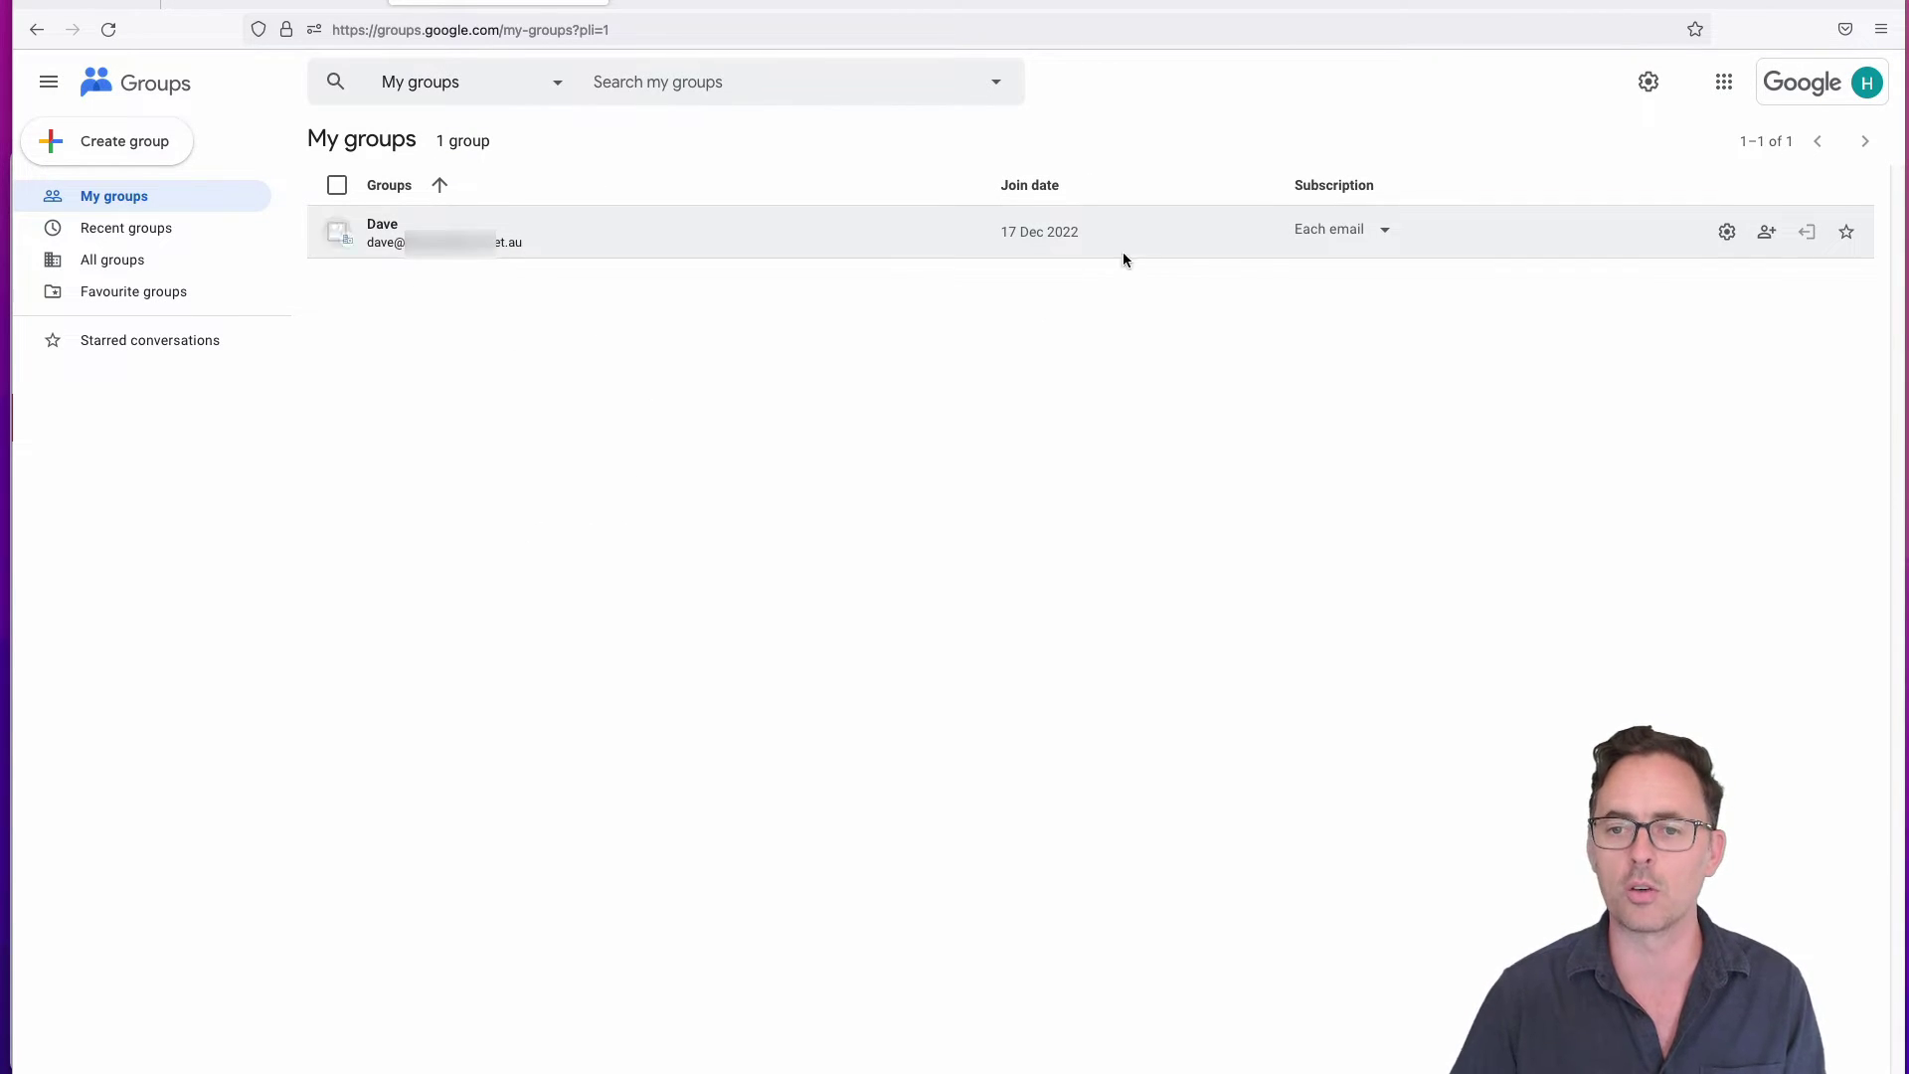
- Set Dave's subscription to No email and open the Dave group page
left_click(1320, 237)
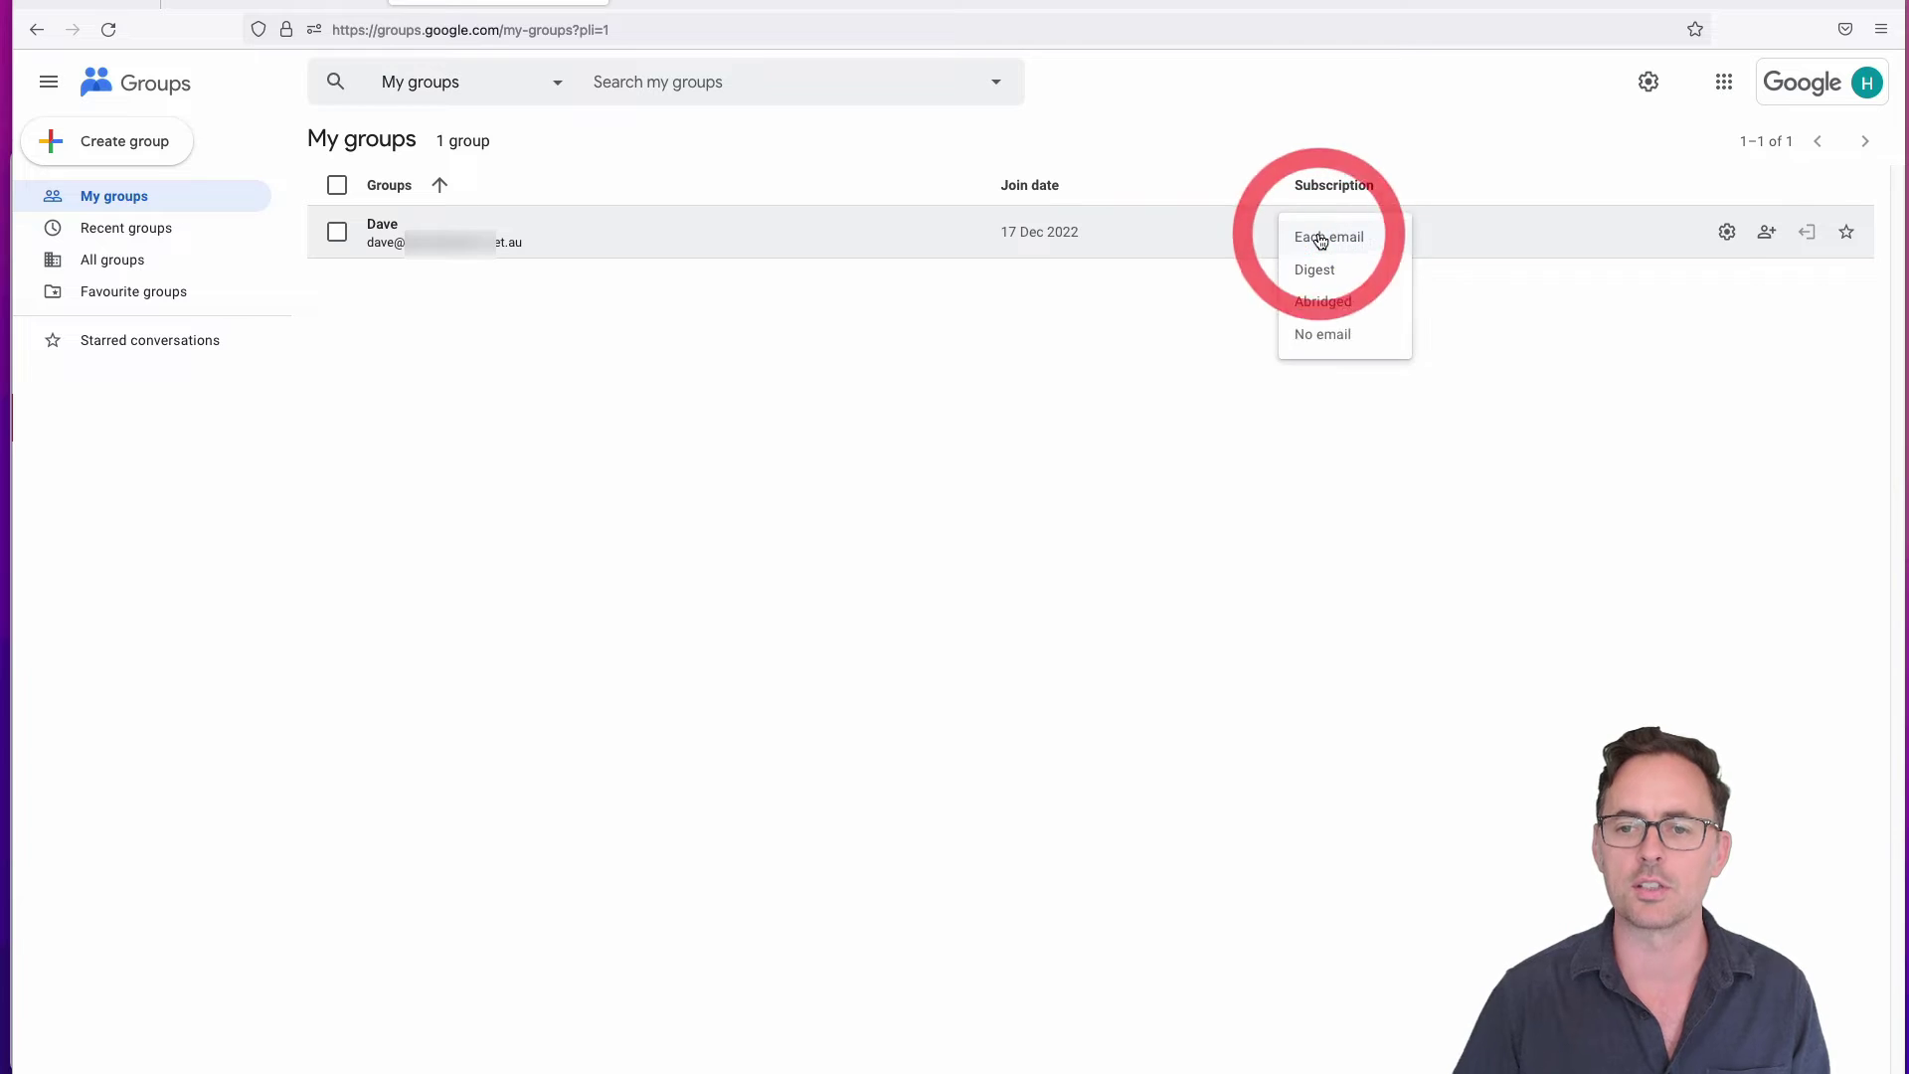
left_click(1343, 335)
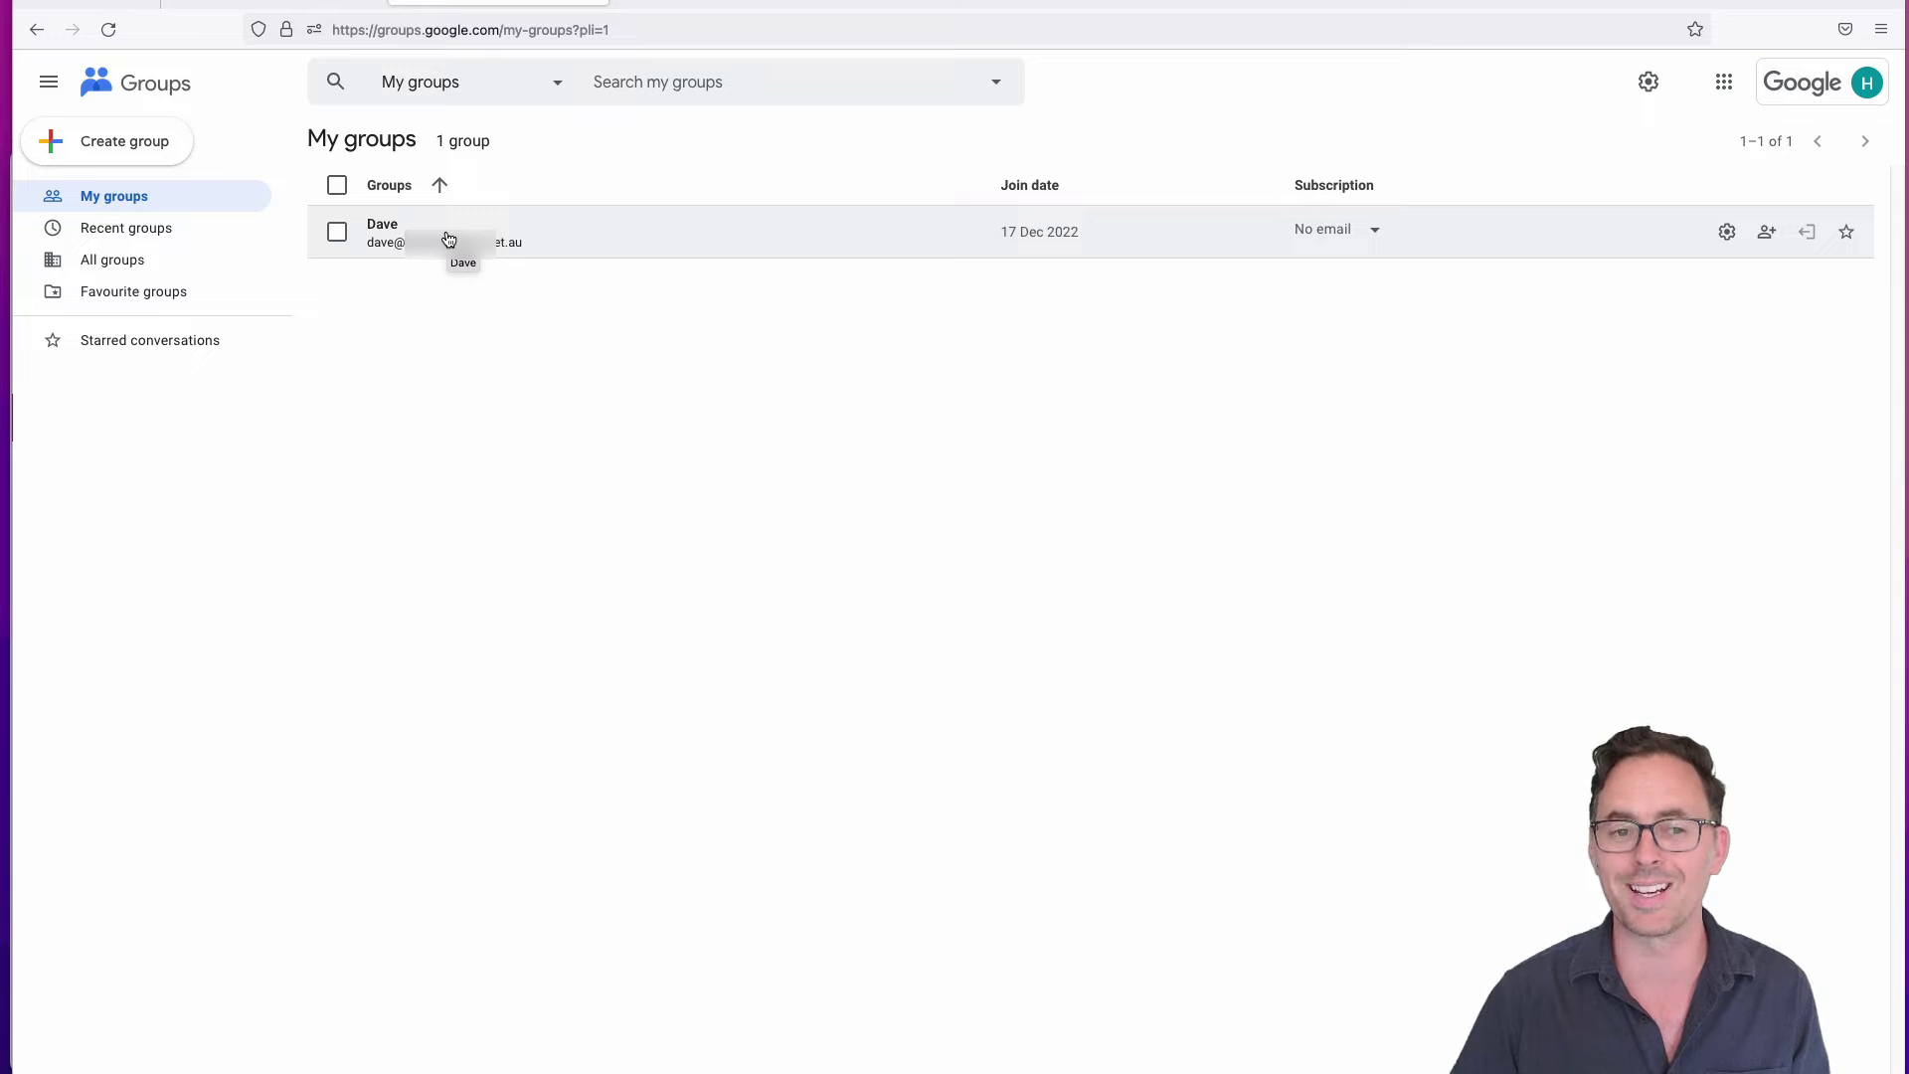
left_click(378, 230)
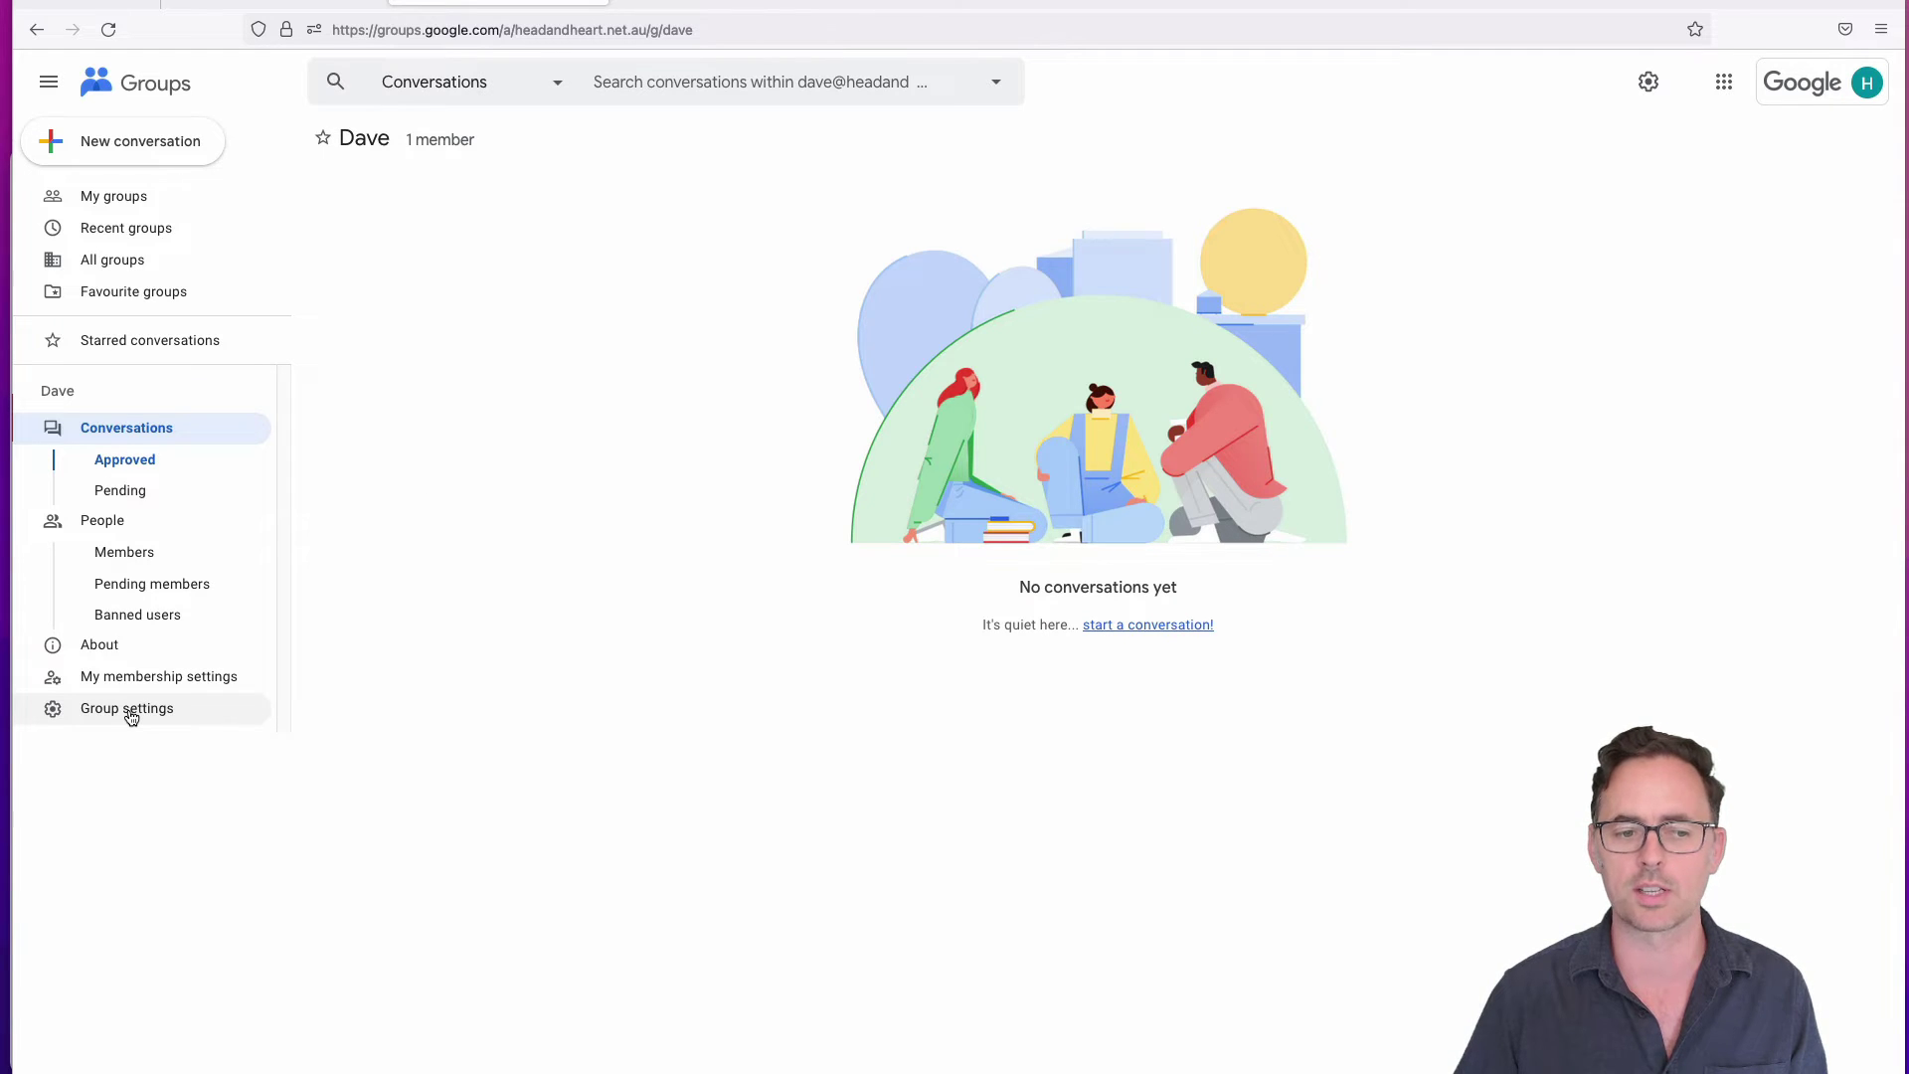
- In Dave's group settings, find Auto replies and the auto-reply to non-members outside the organisation option
left_click(130, 711)
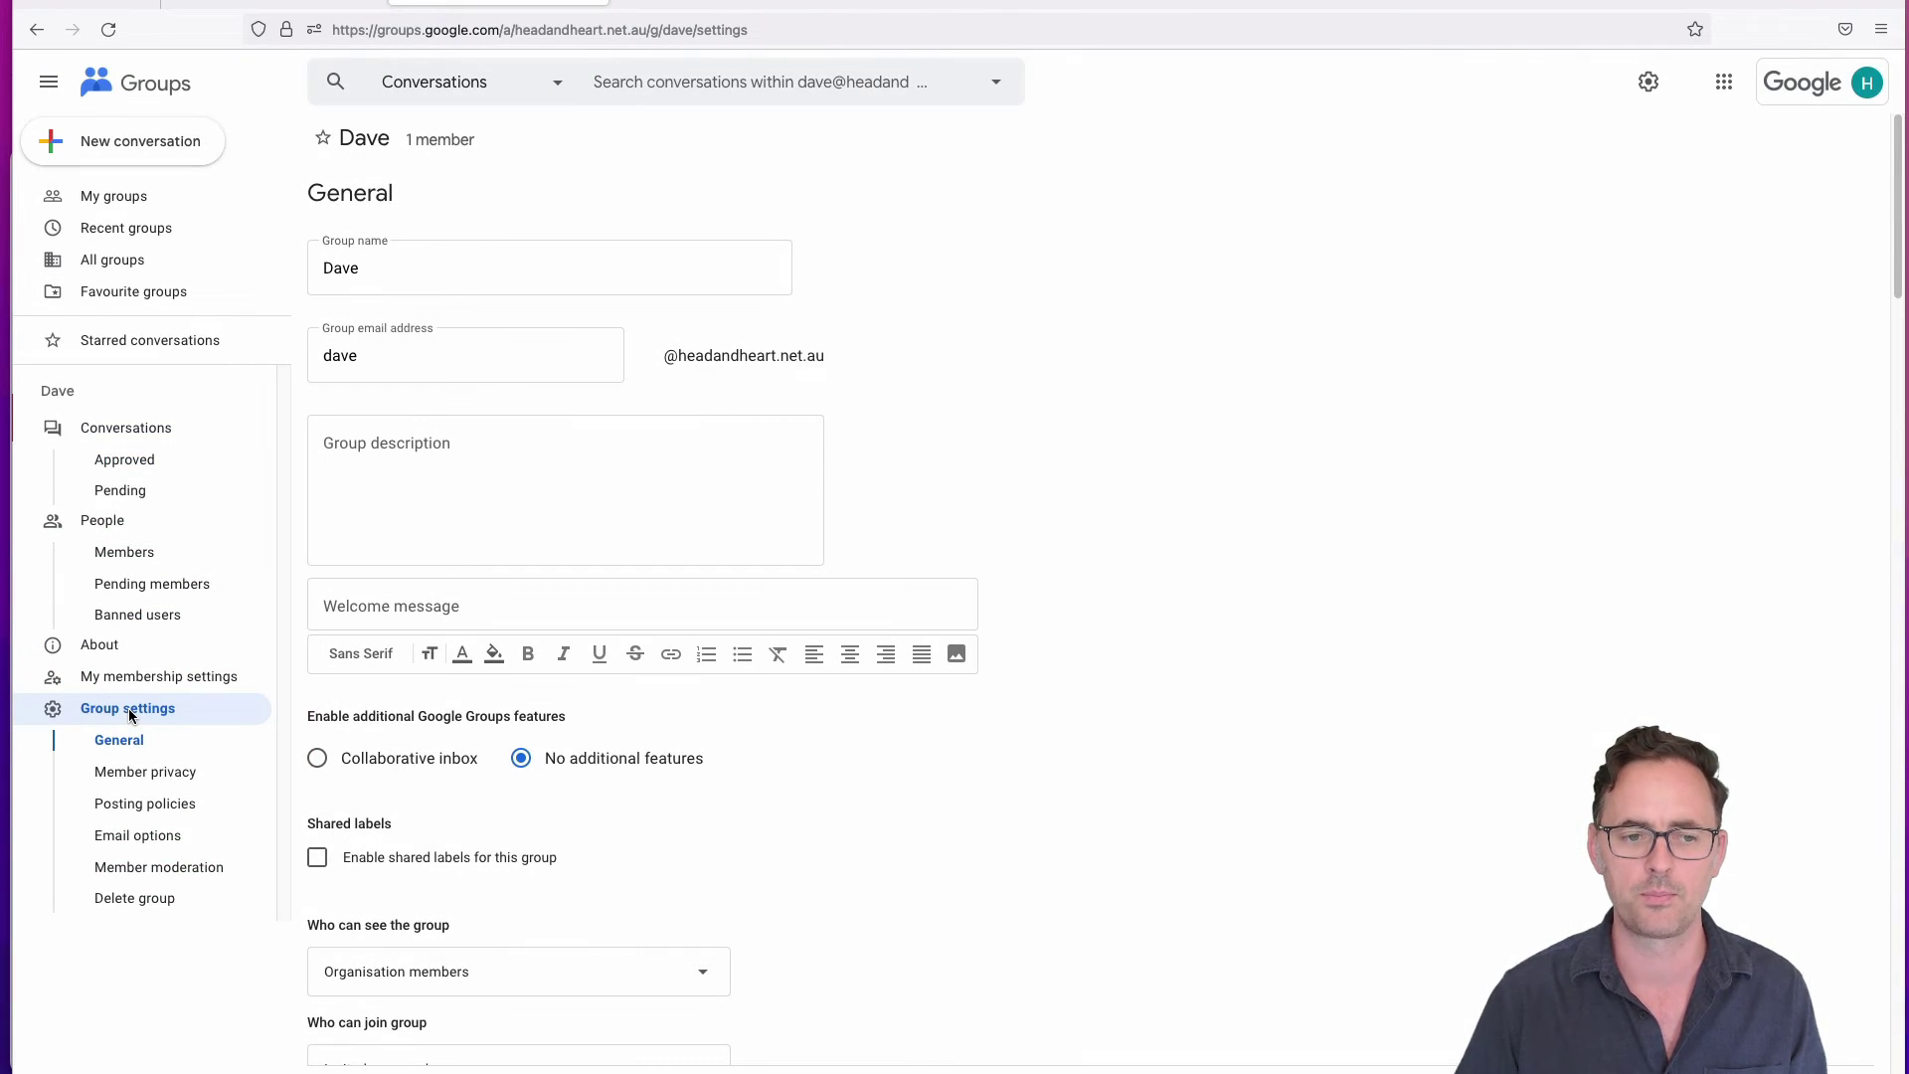
scroll(1094, 426, "down", 3)
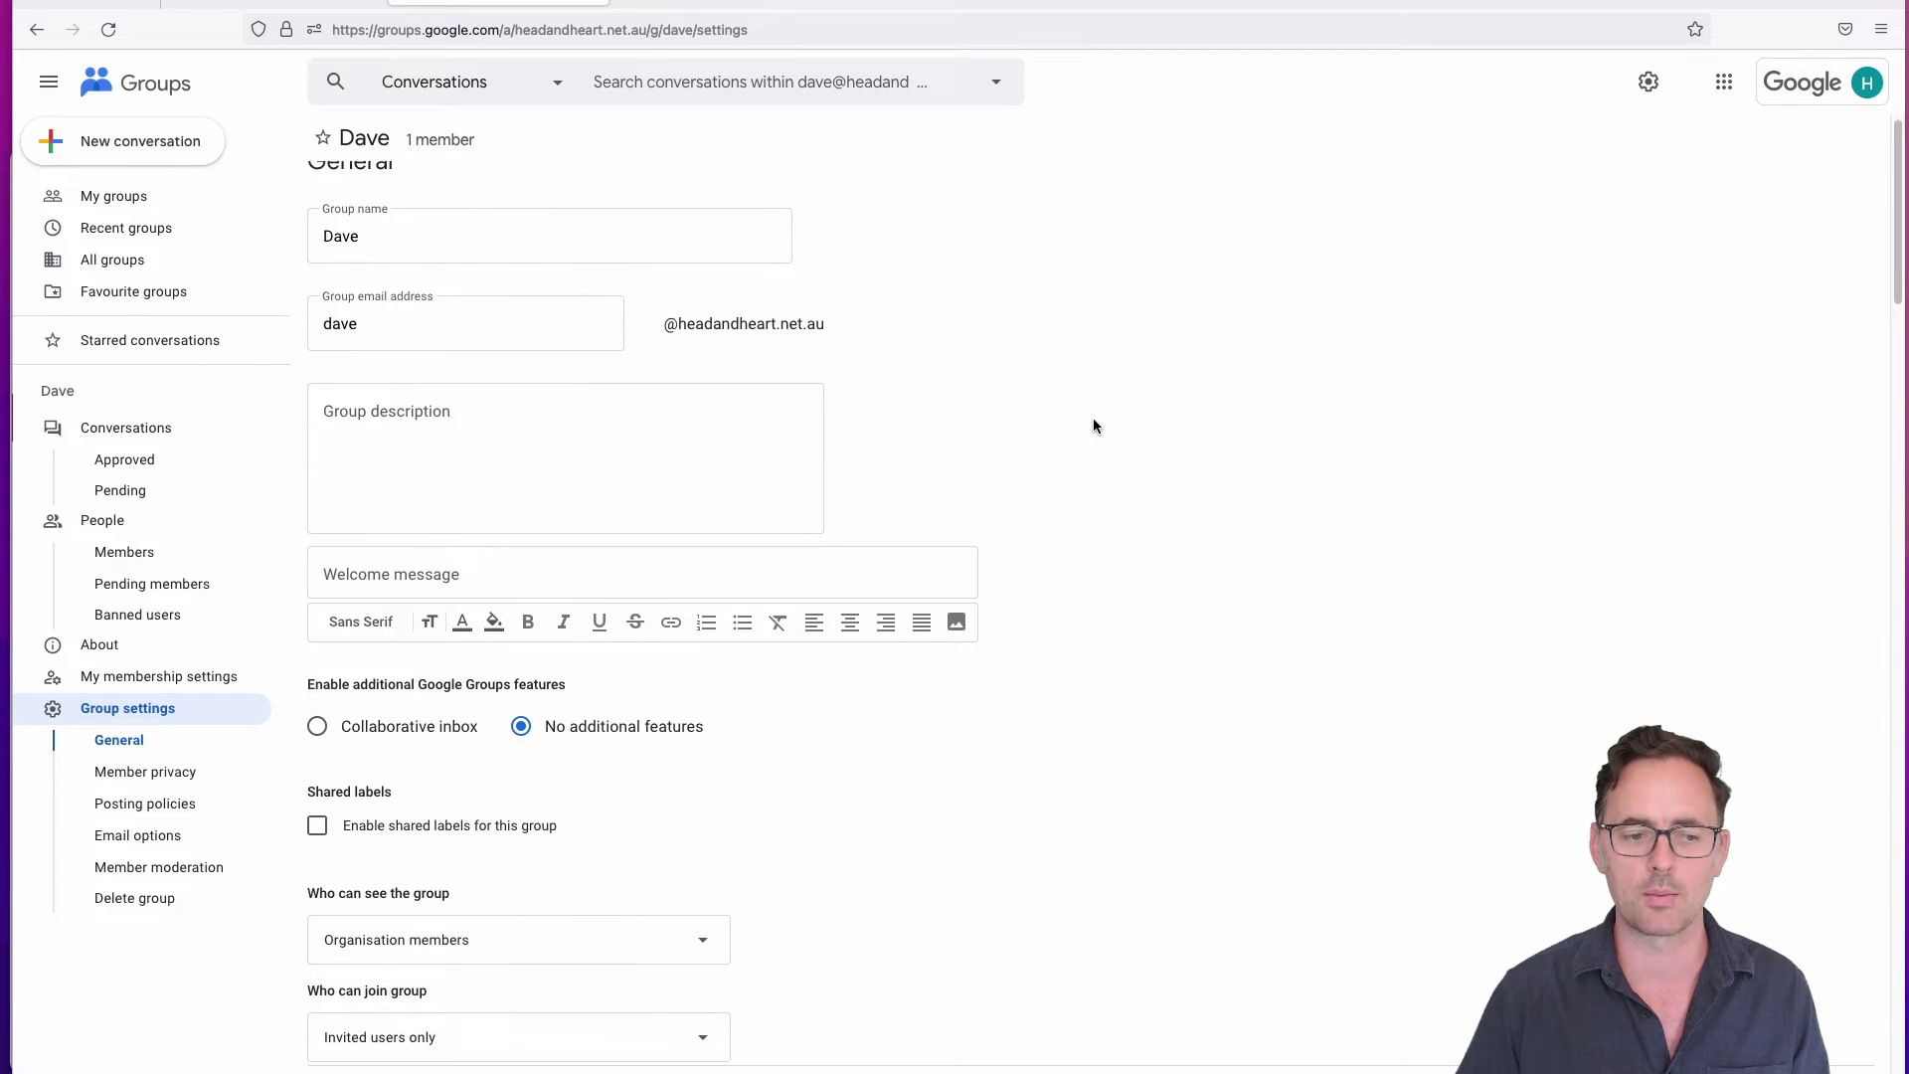
scroll(1094, 426, "down", 8)
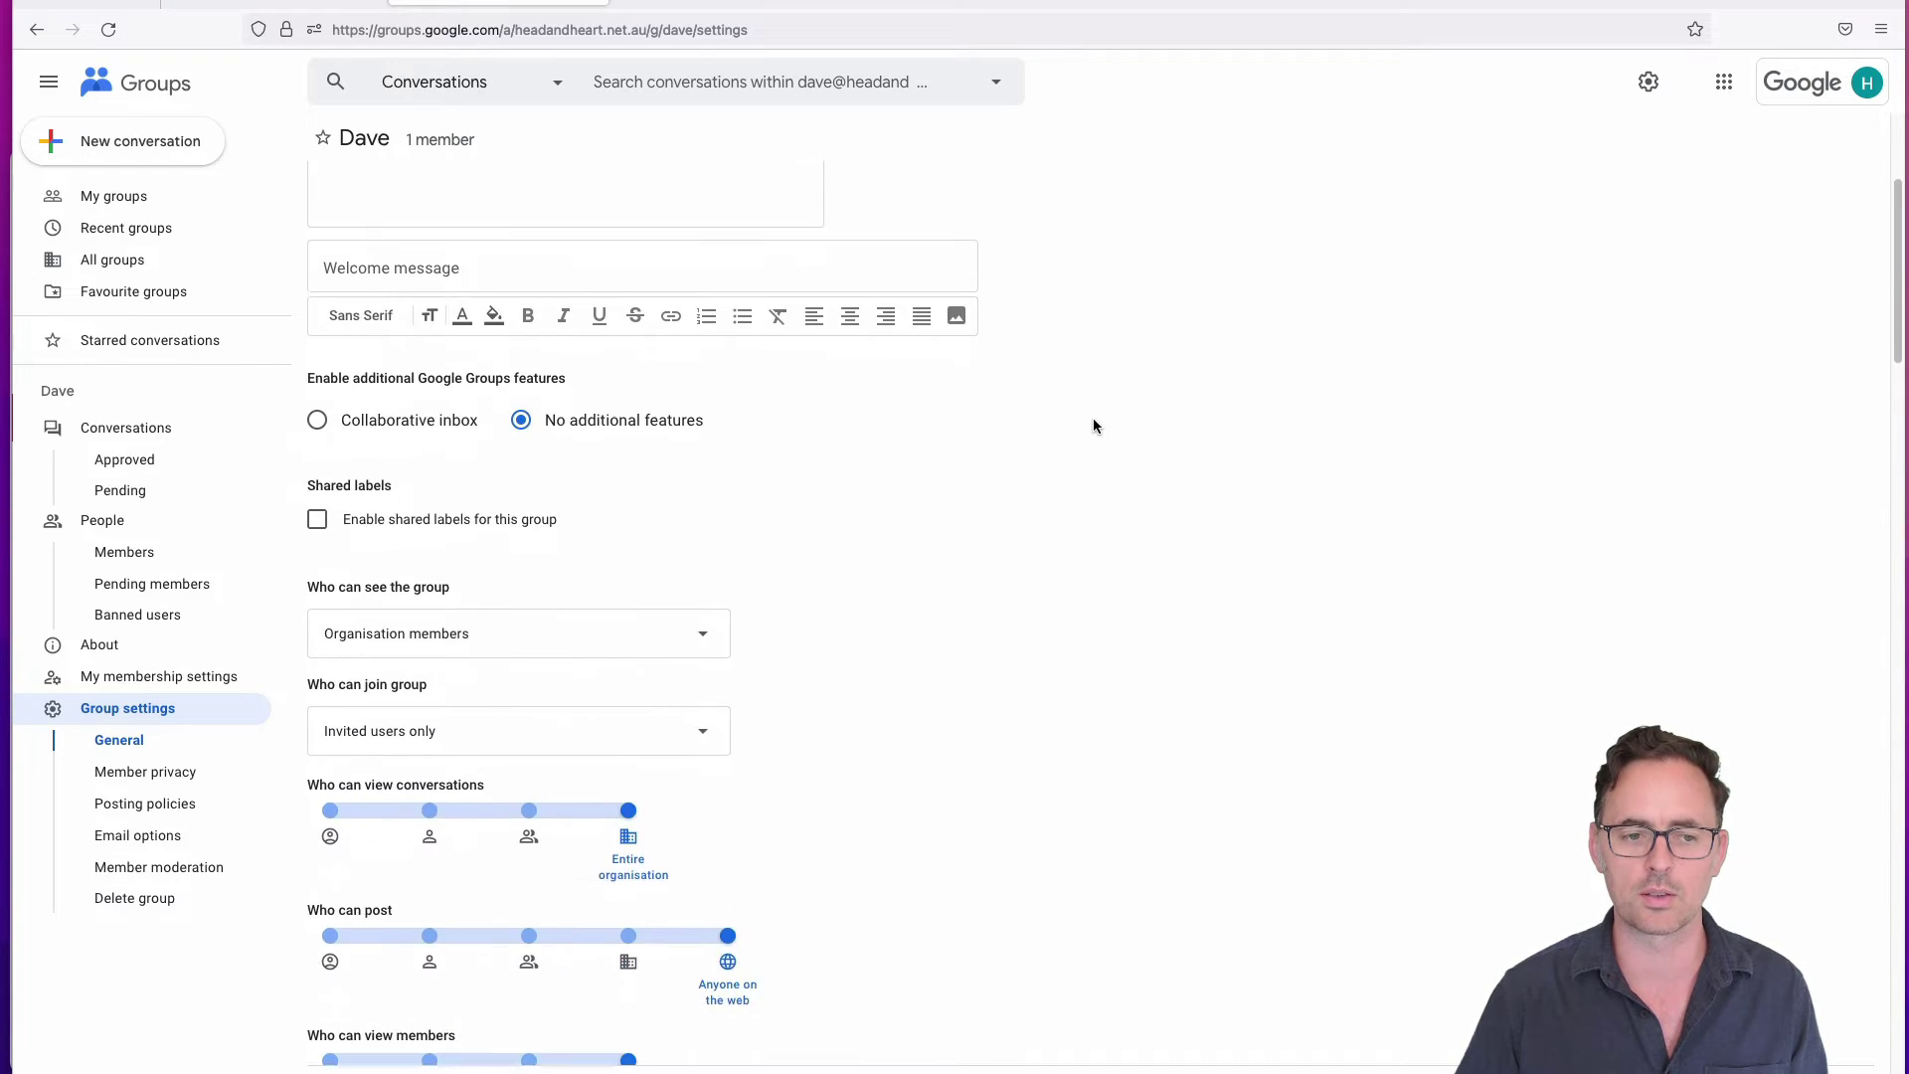
scroll(1093, 425, "down", 20)
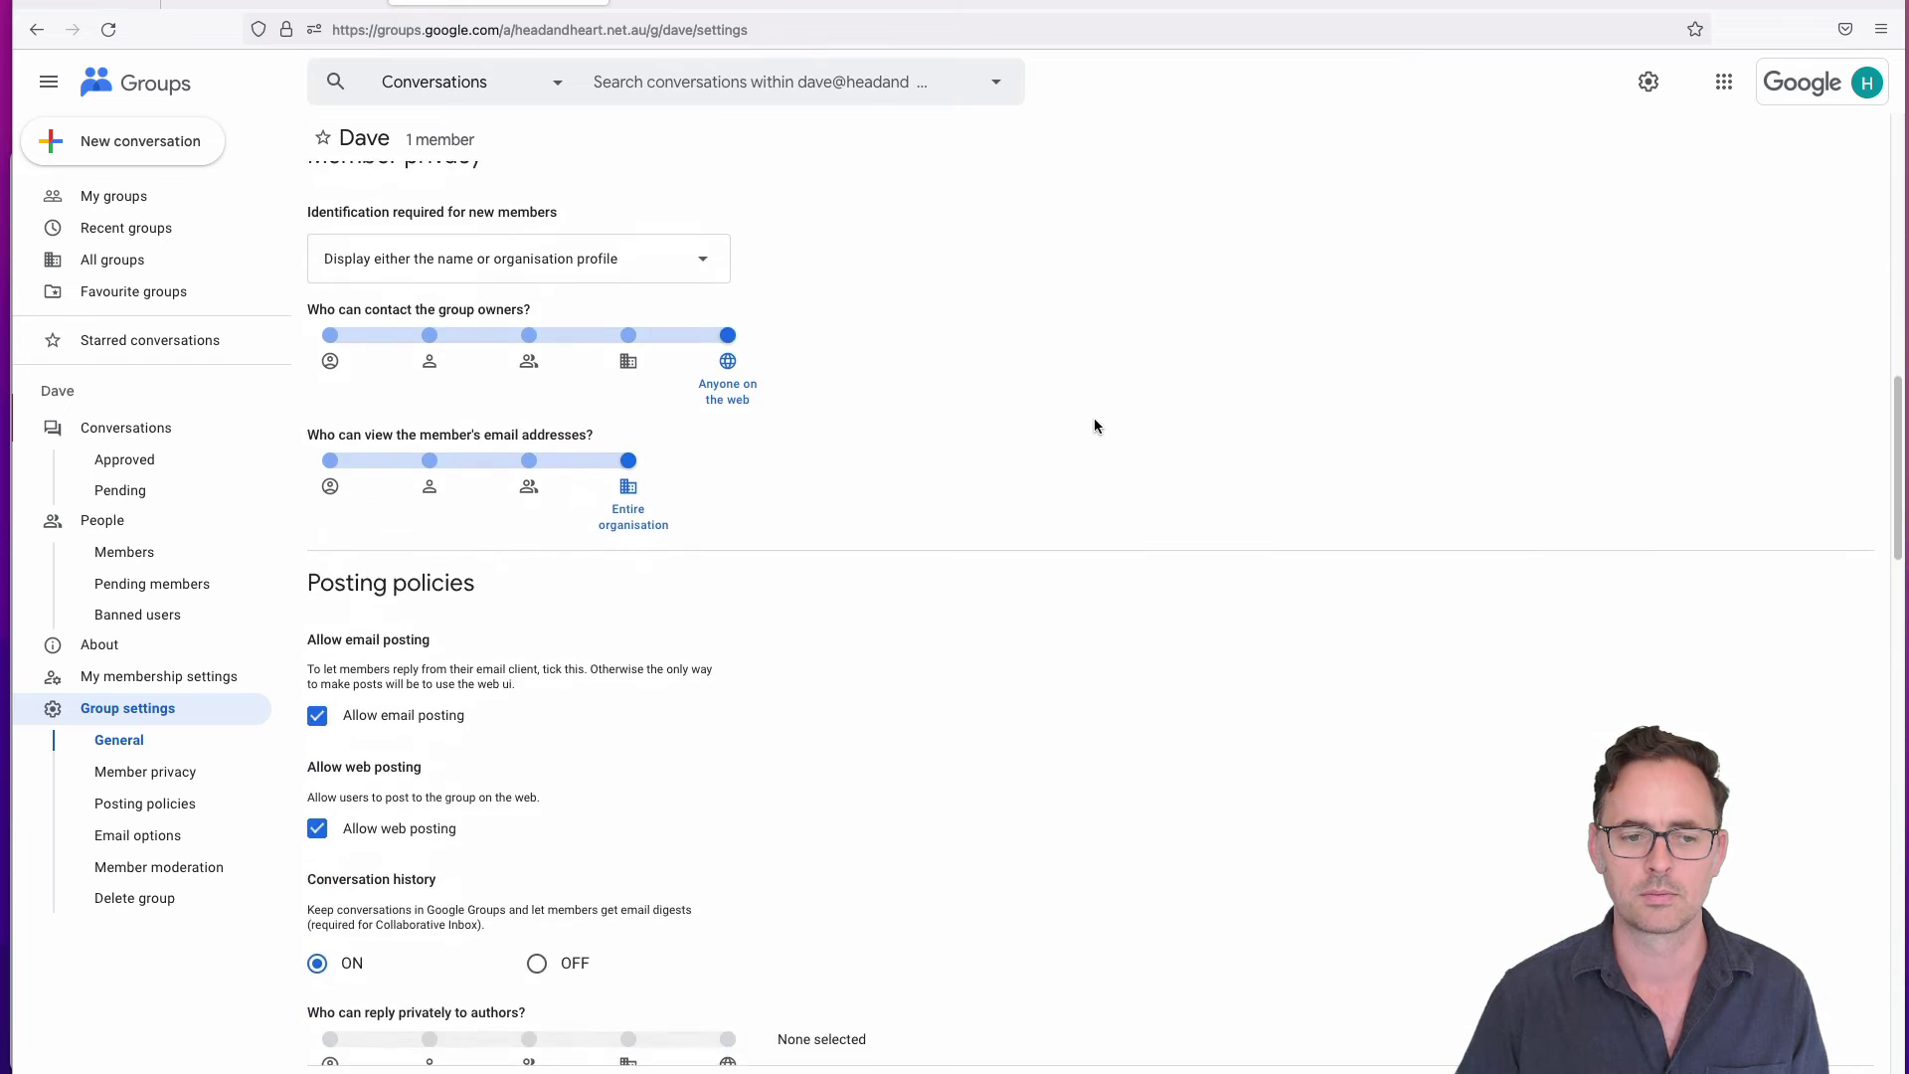
scroll(1093, 425, "down", 6)
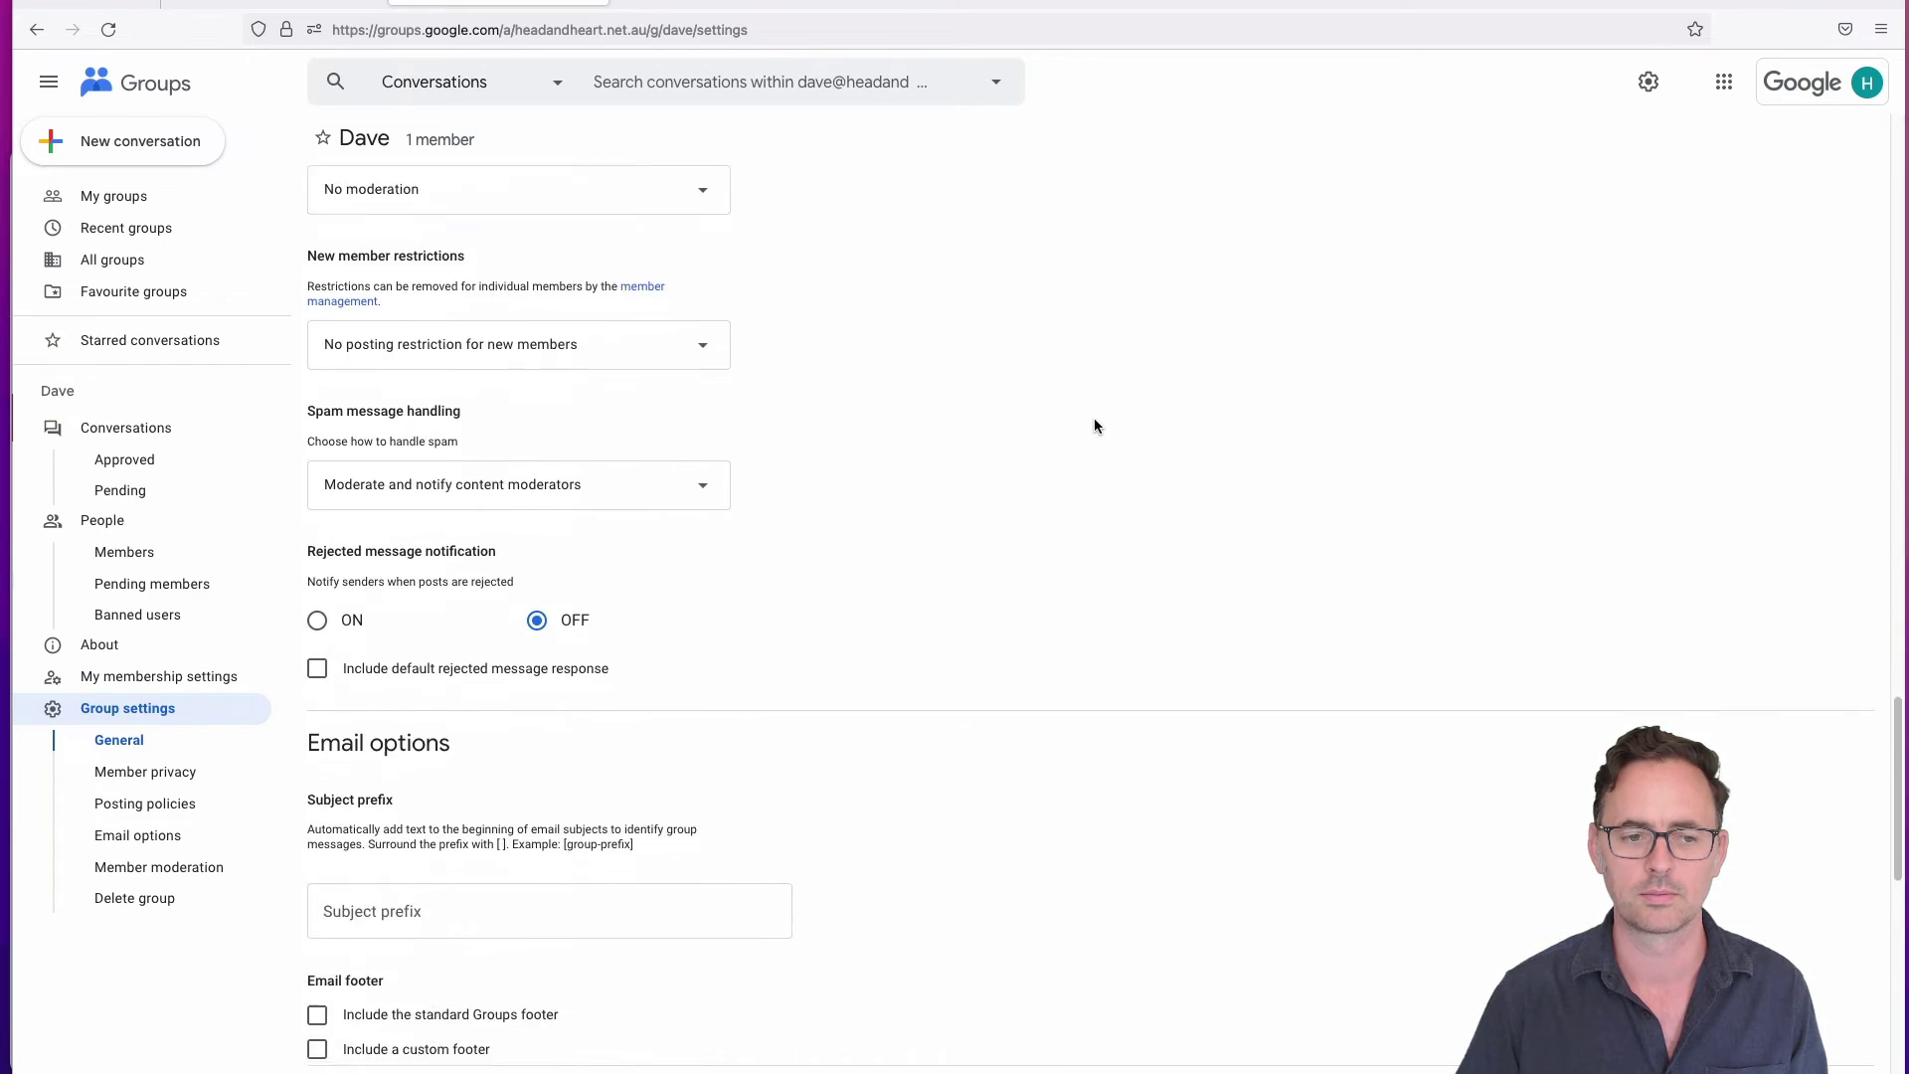
scroll(1095, 426, "down", 5)
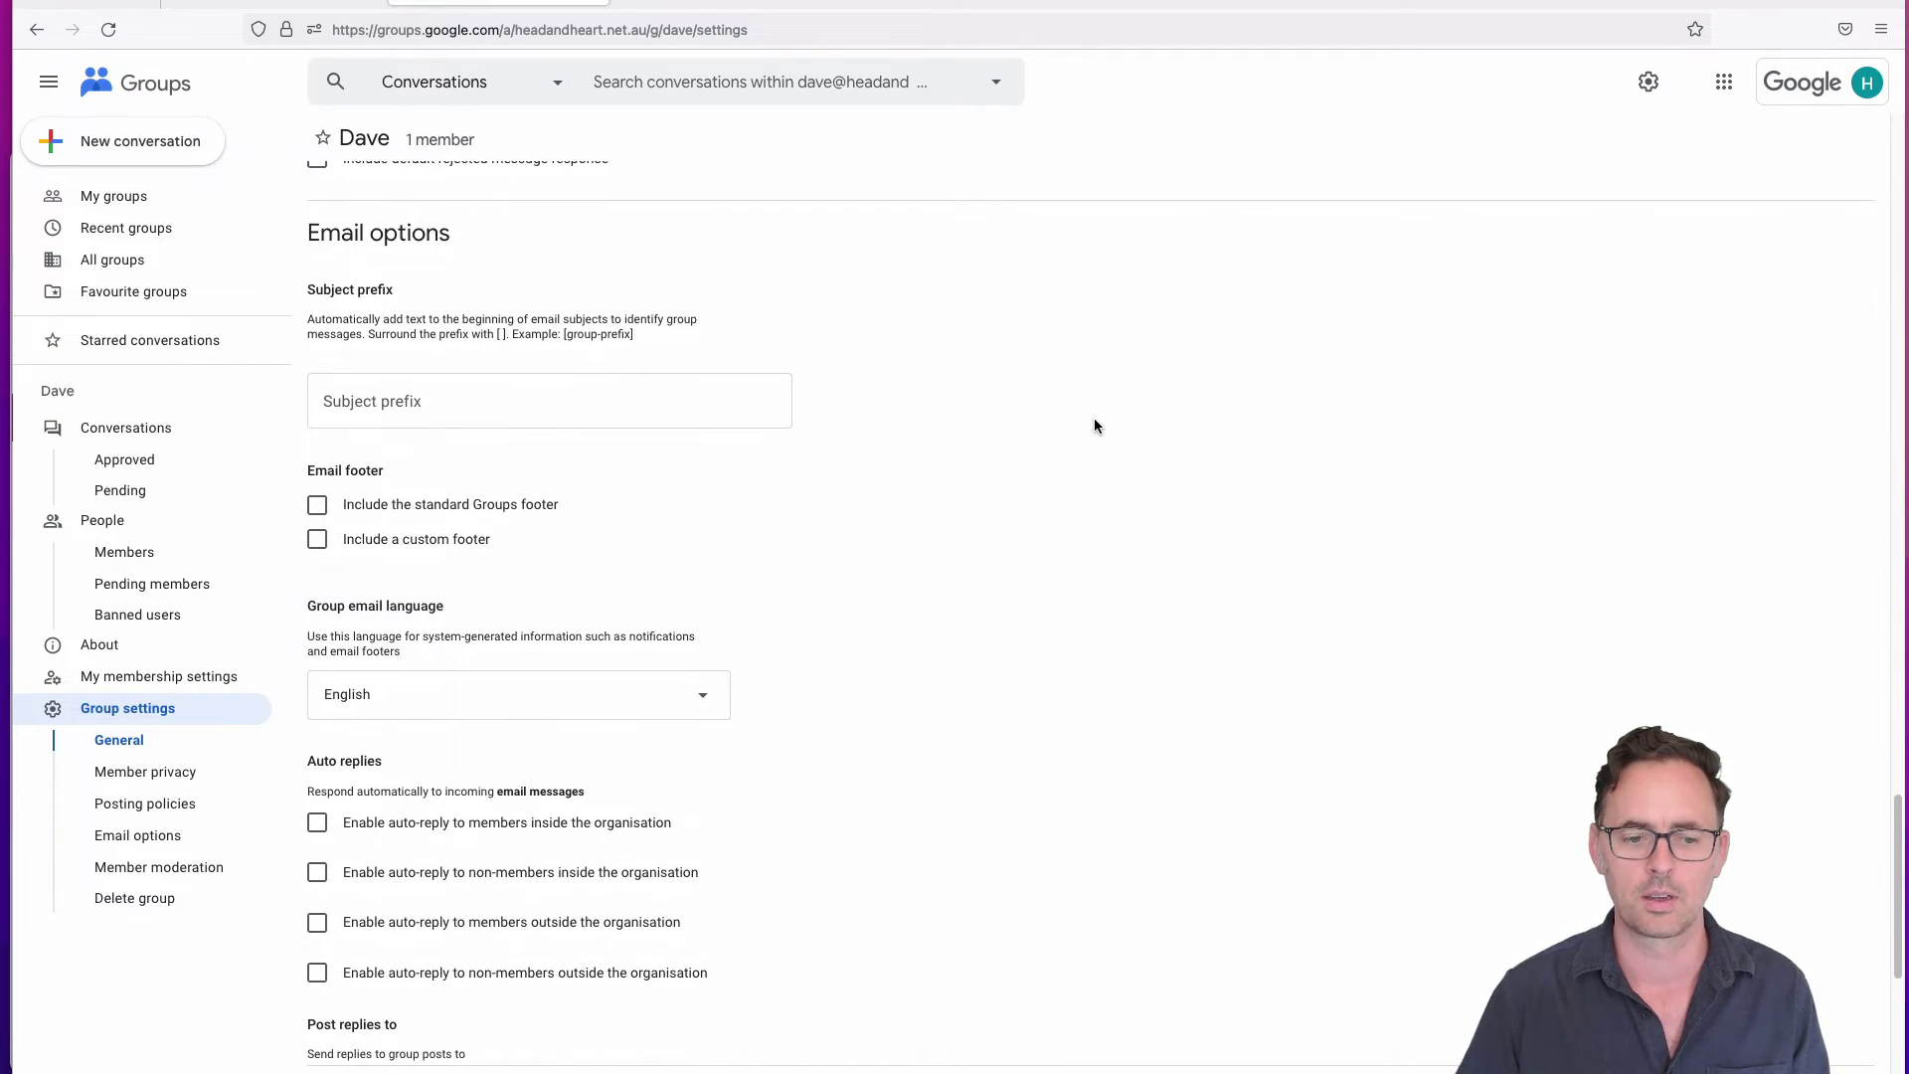
scroll(1094, 425, "down", 1)
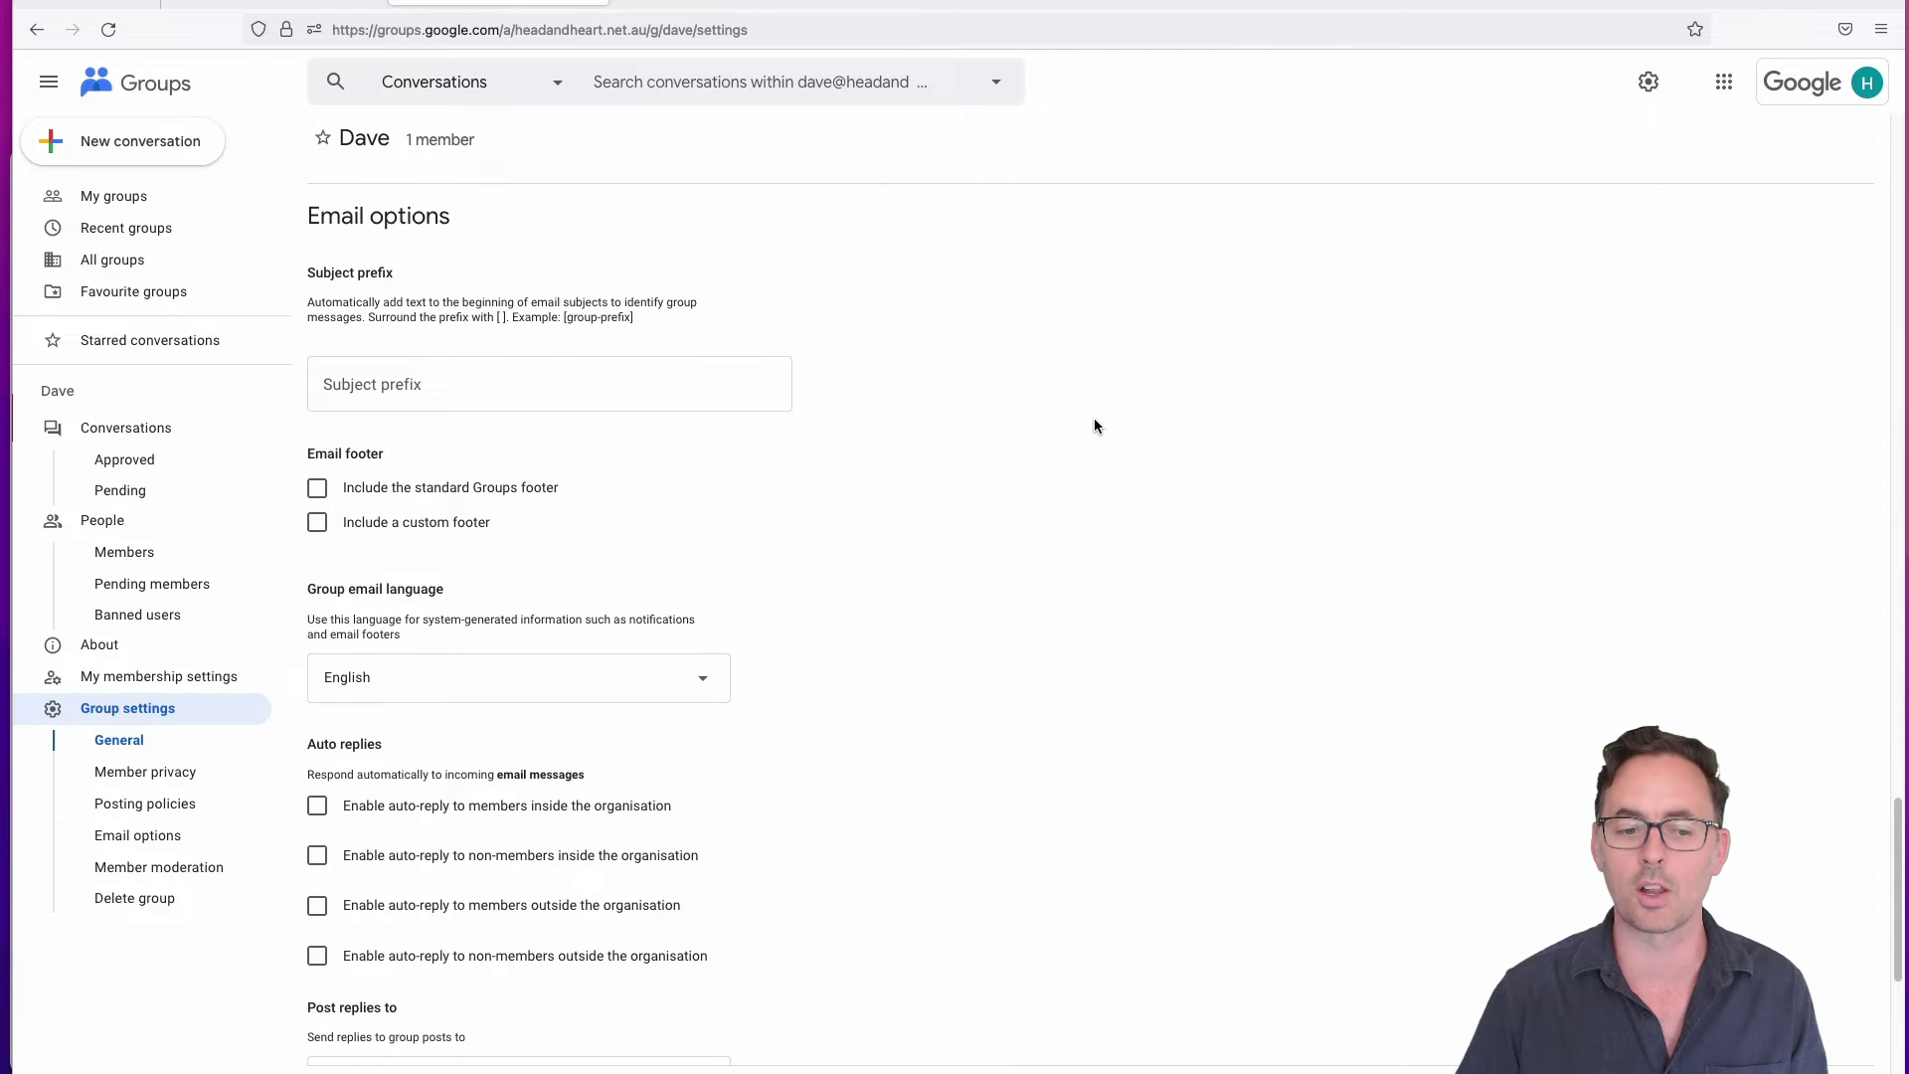
scroll(1093, 425, "down", 3)
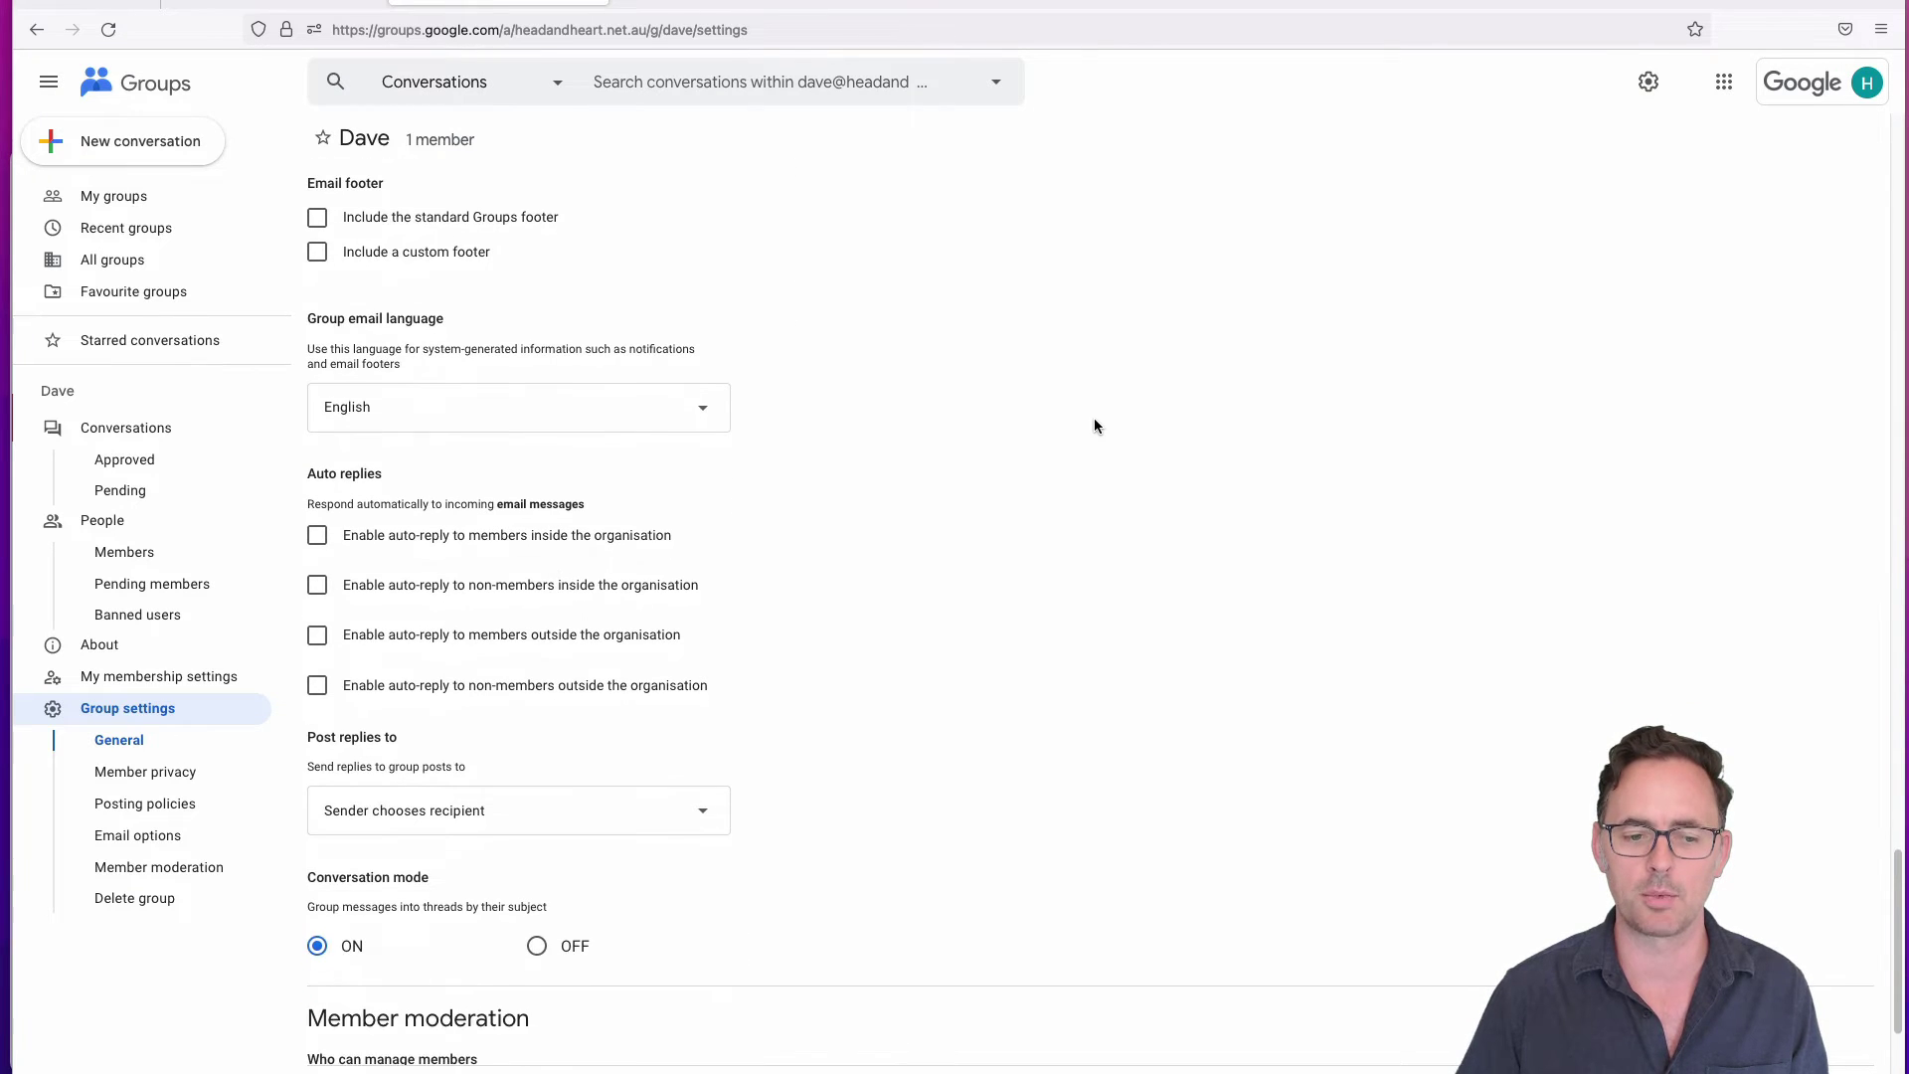
scroll(1094, 426, "down", 1)
left_click_drag(409, 362, 304, 362)
left_click(974, 427)
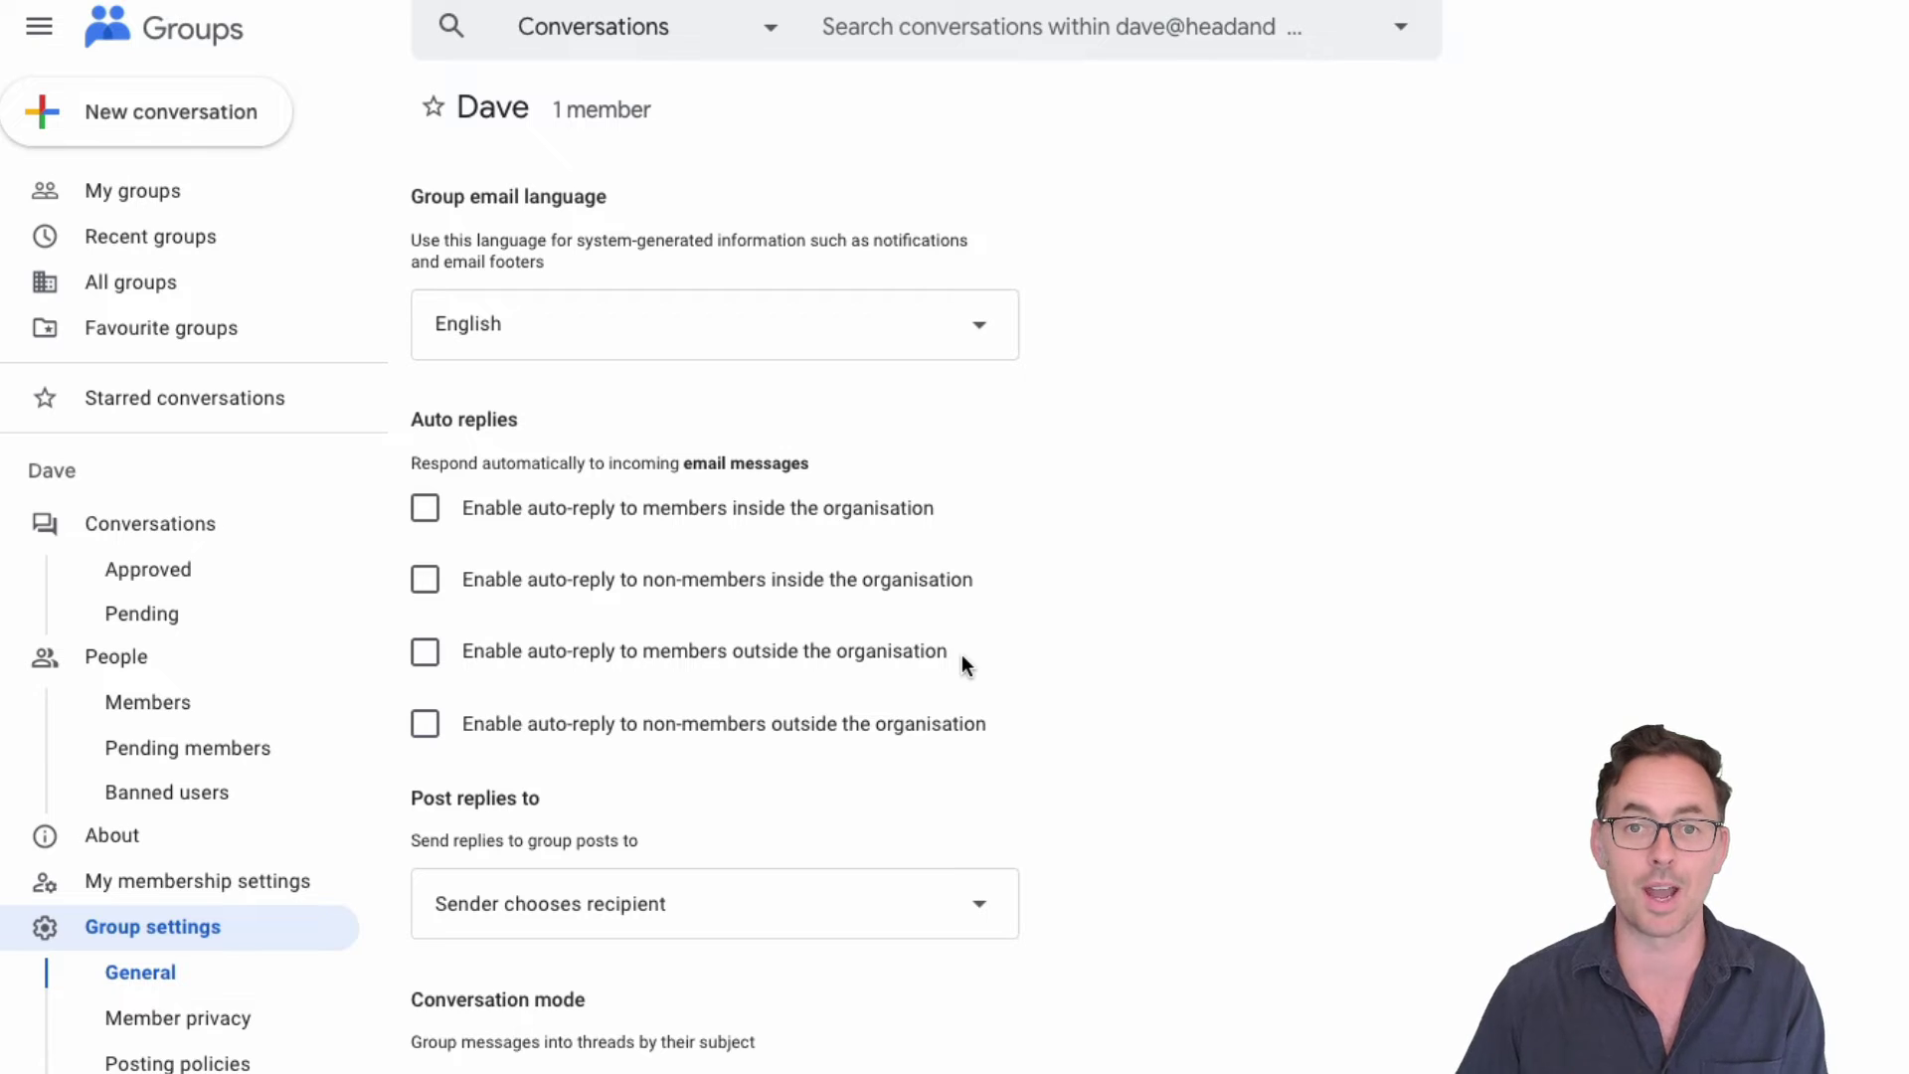
left_click_drag(955, 654, 730, 657)
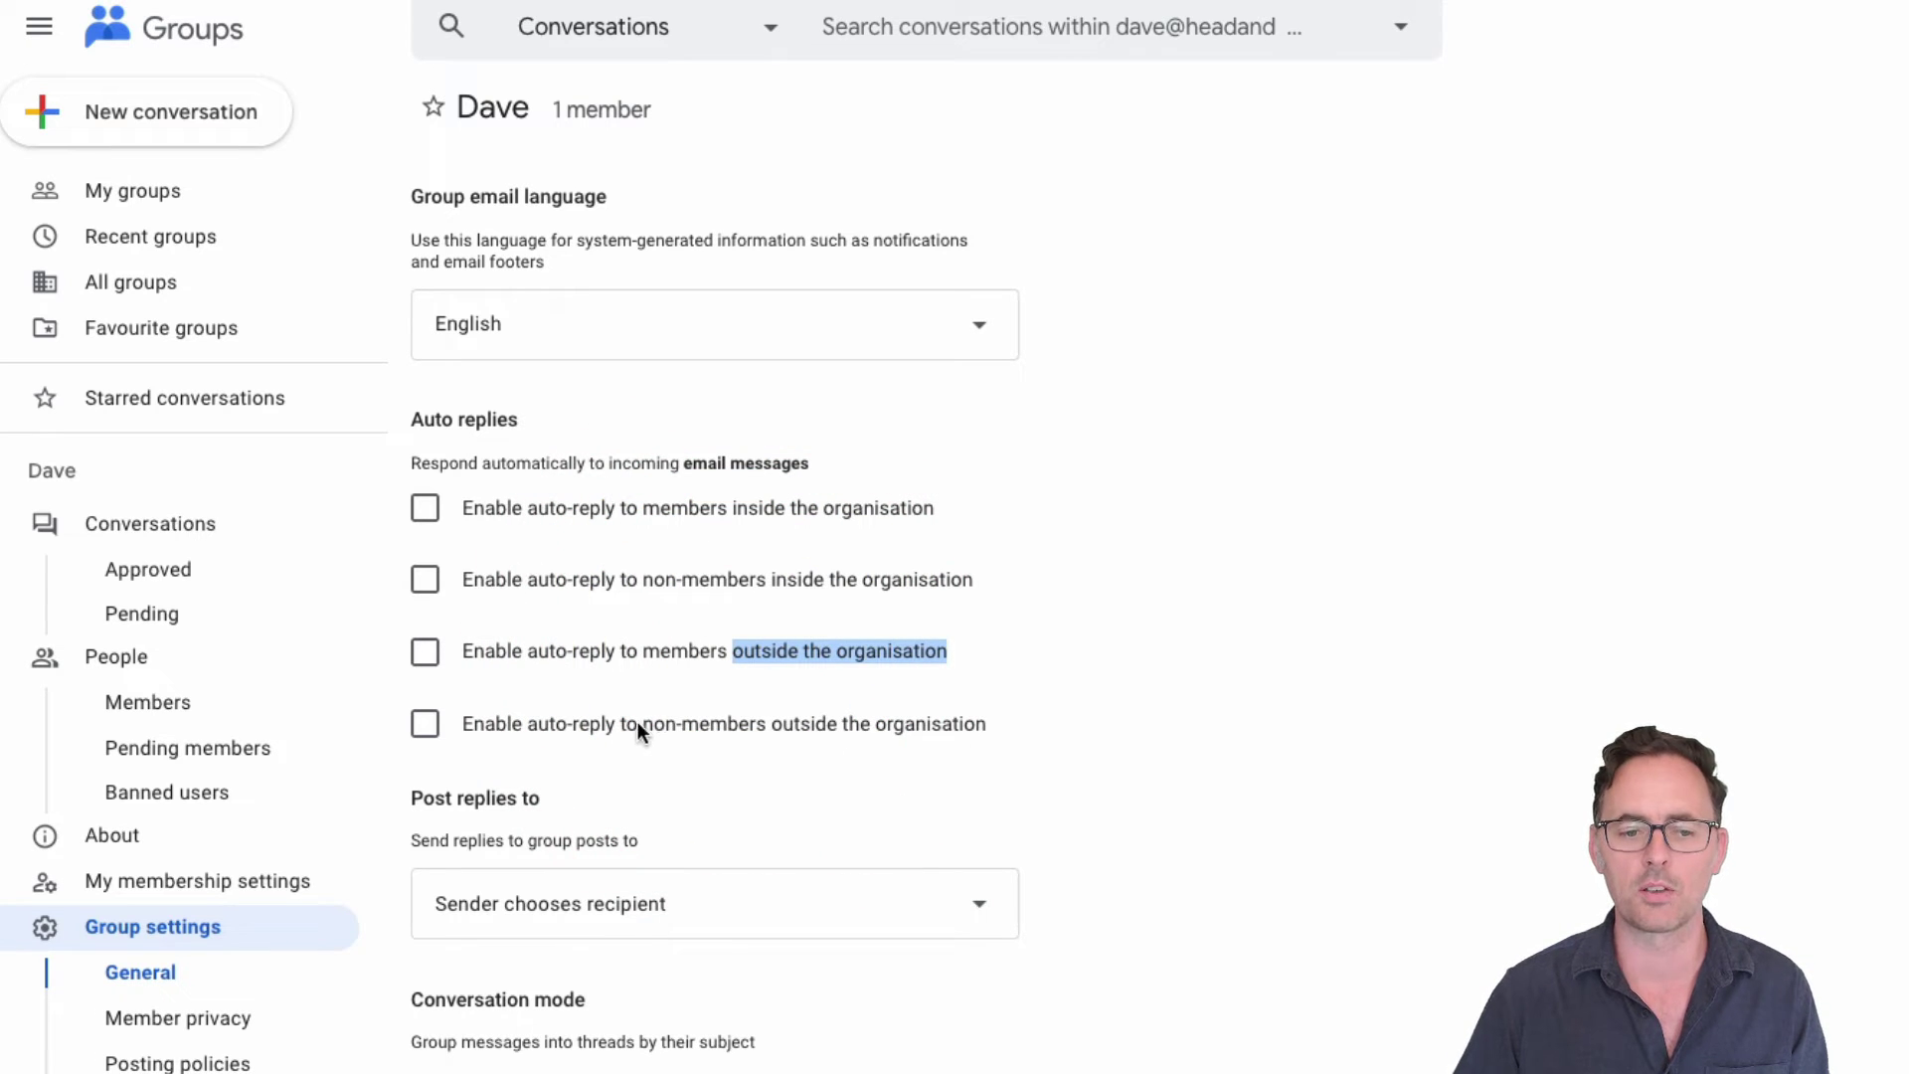
left_click_drag(635, 724, 766, 729)
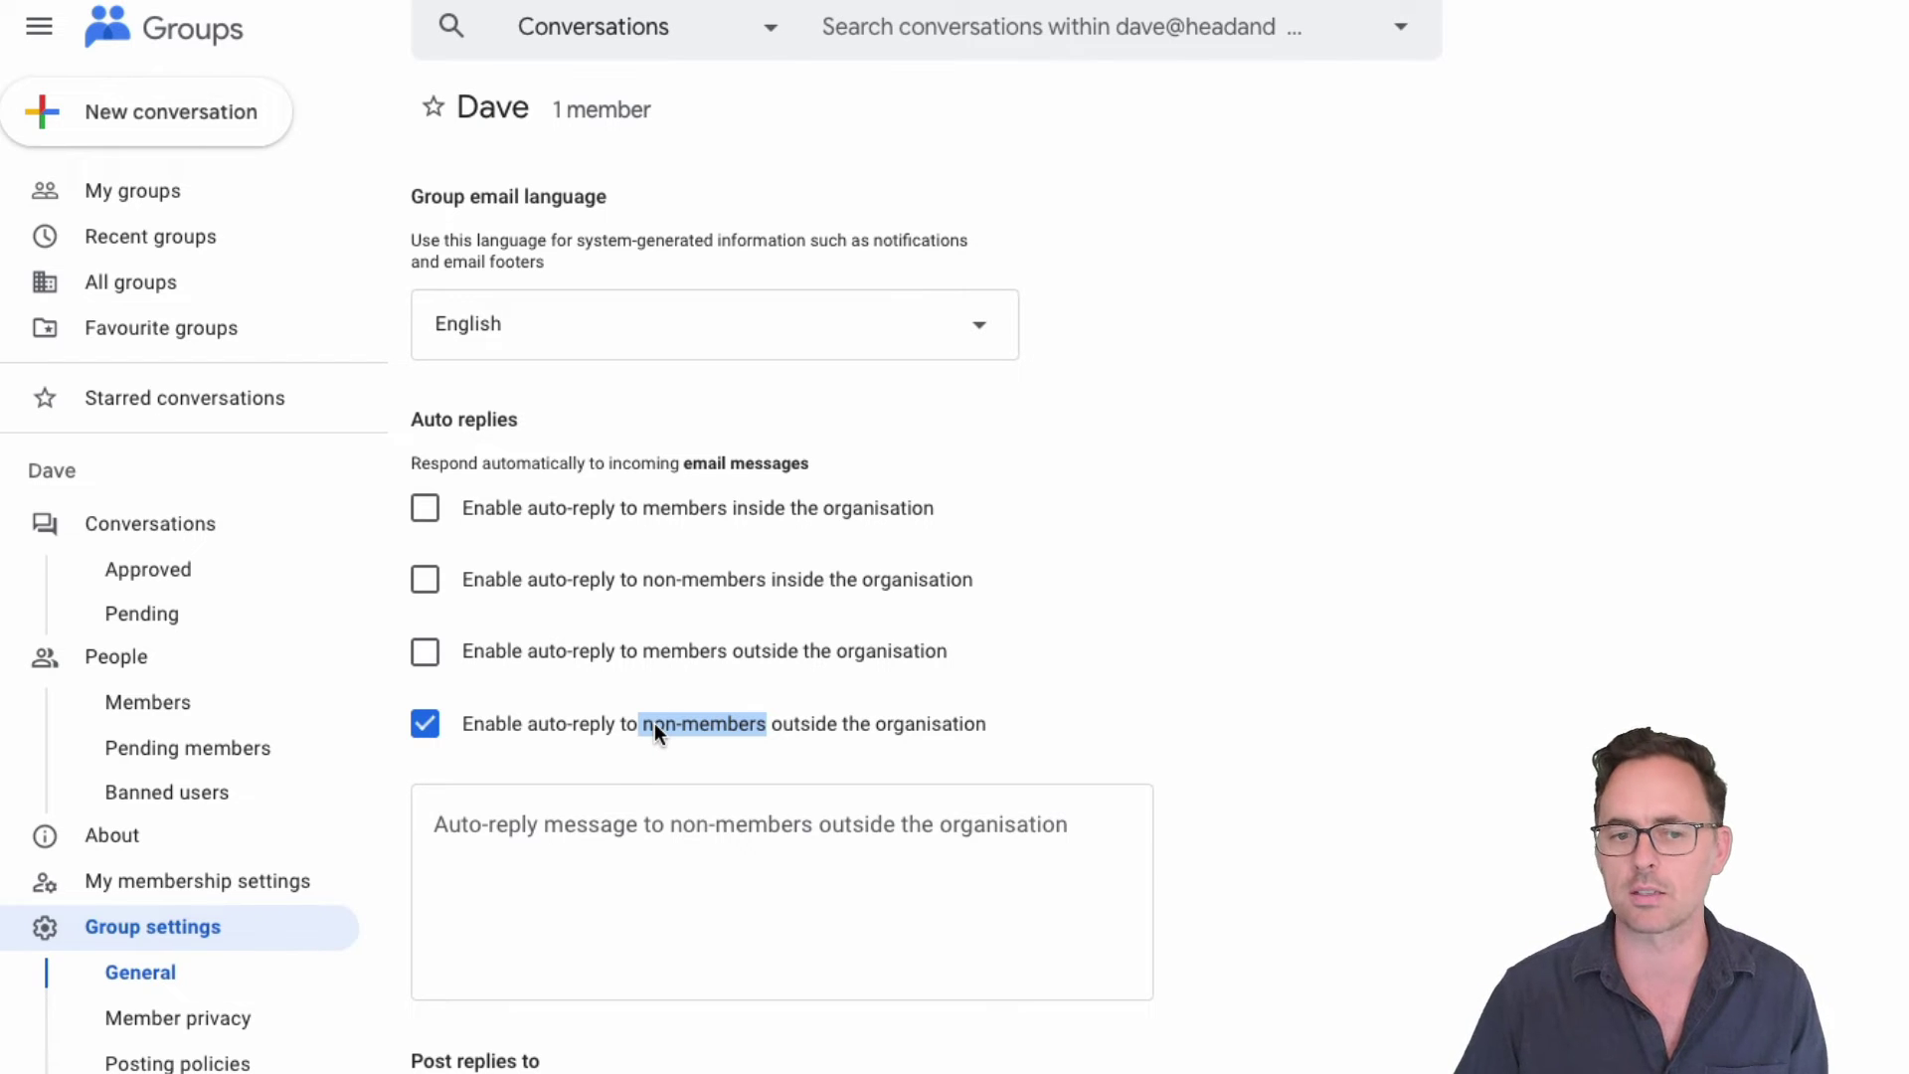
- Write the auto-reply beginning 'Hi There' and signed 'Thanks', then save the changes
left_click(568, 852)
type("Hi There")
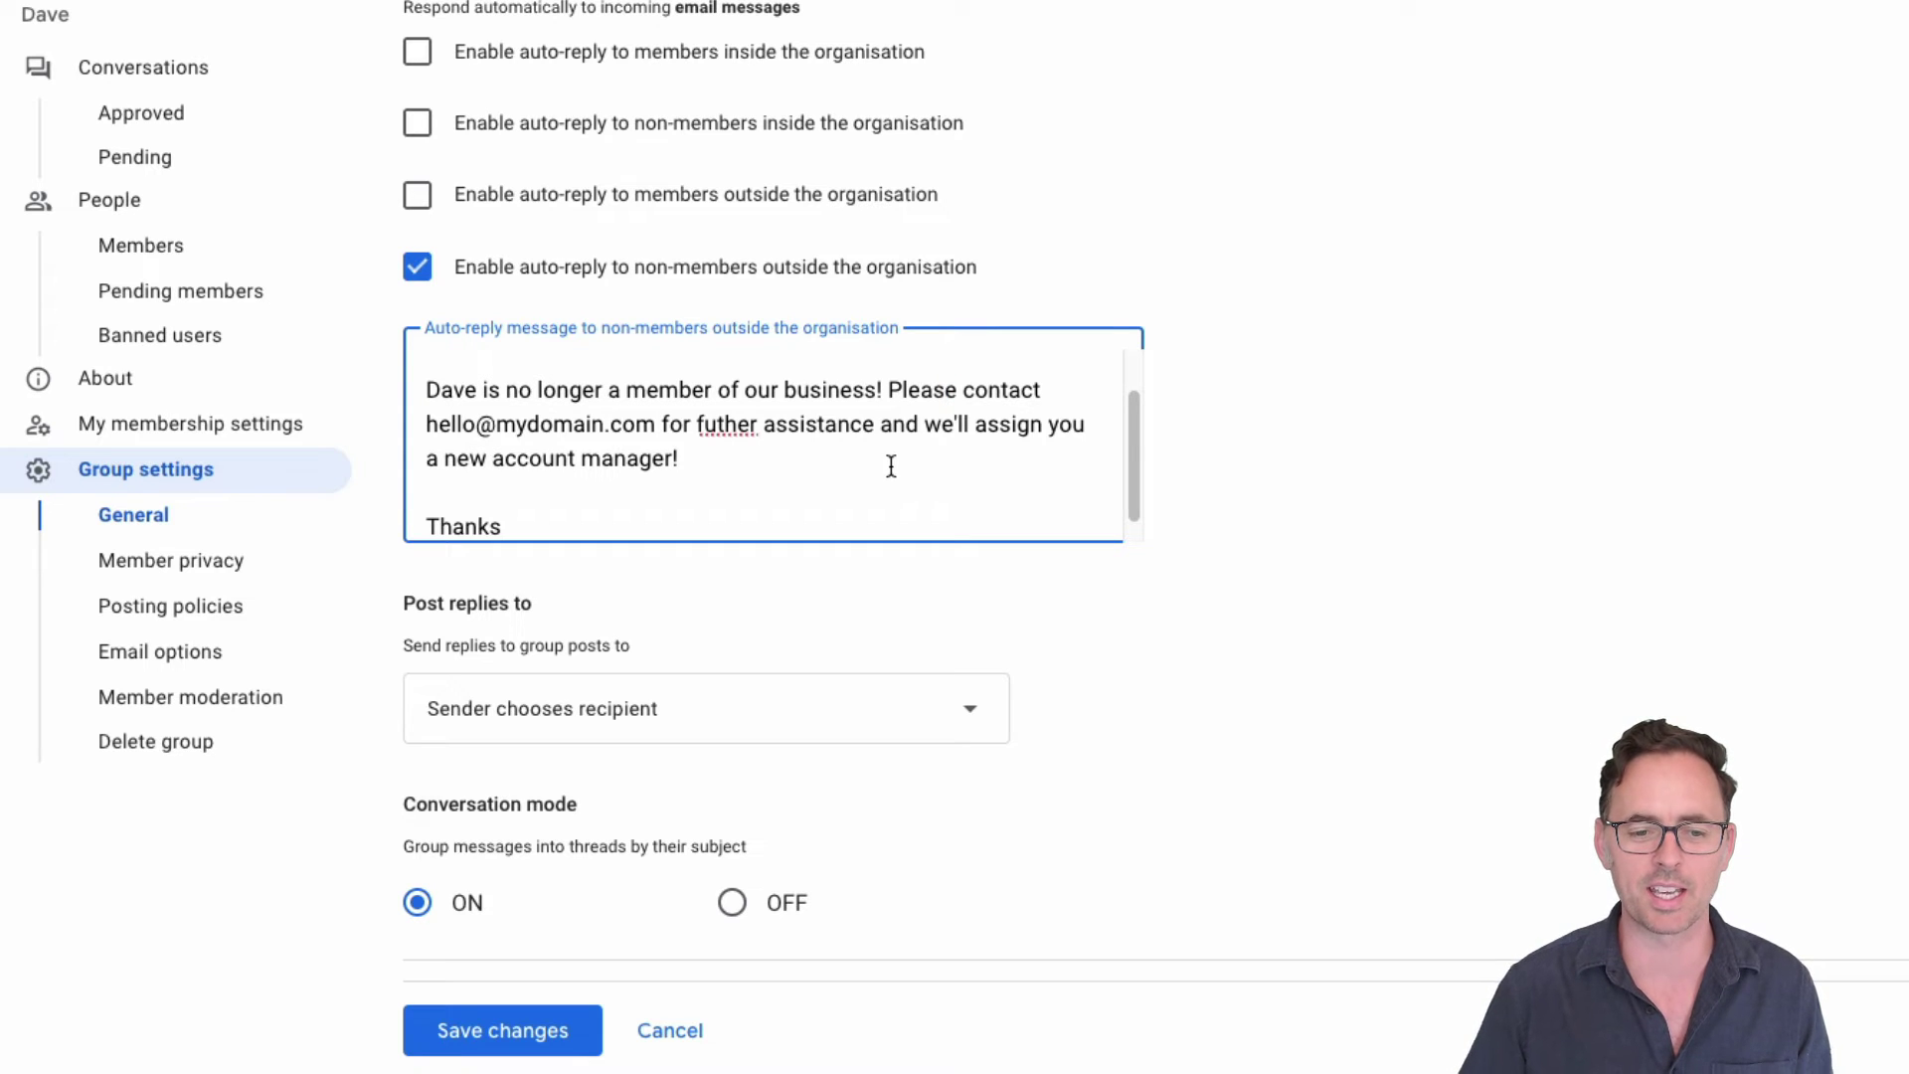
left_click(832, 469)
scroll(832, 469, "up", 1)
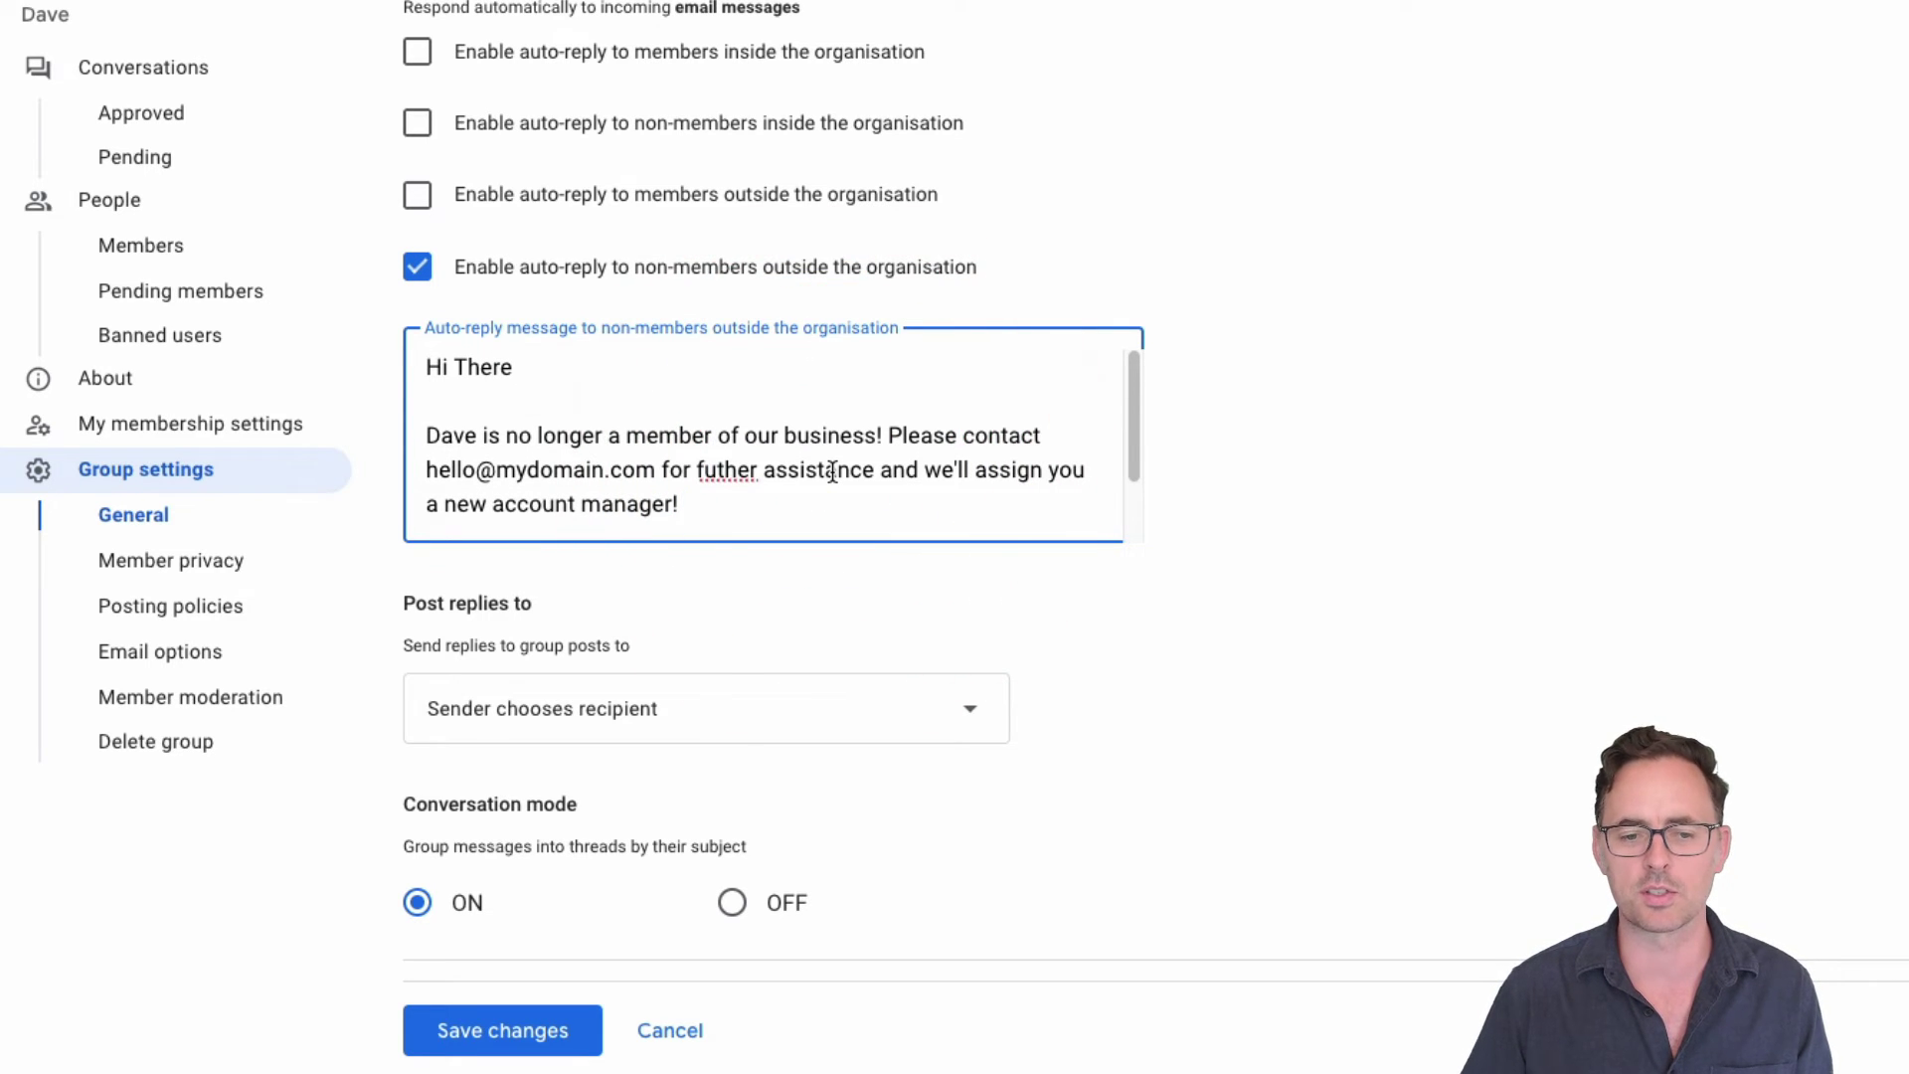
key("Return")
key("Return")
type("Thanks")
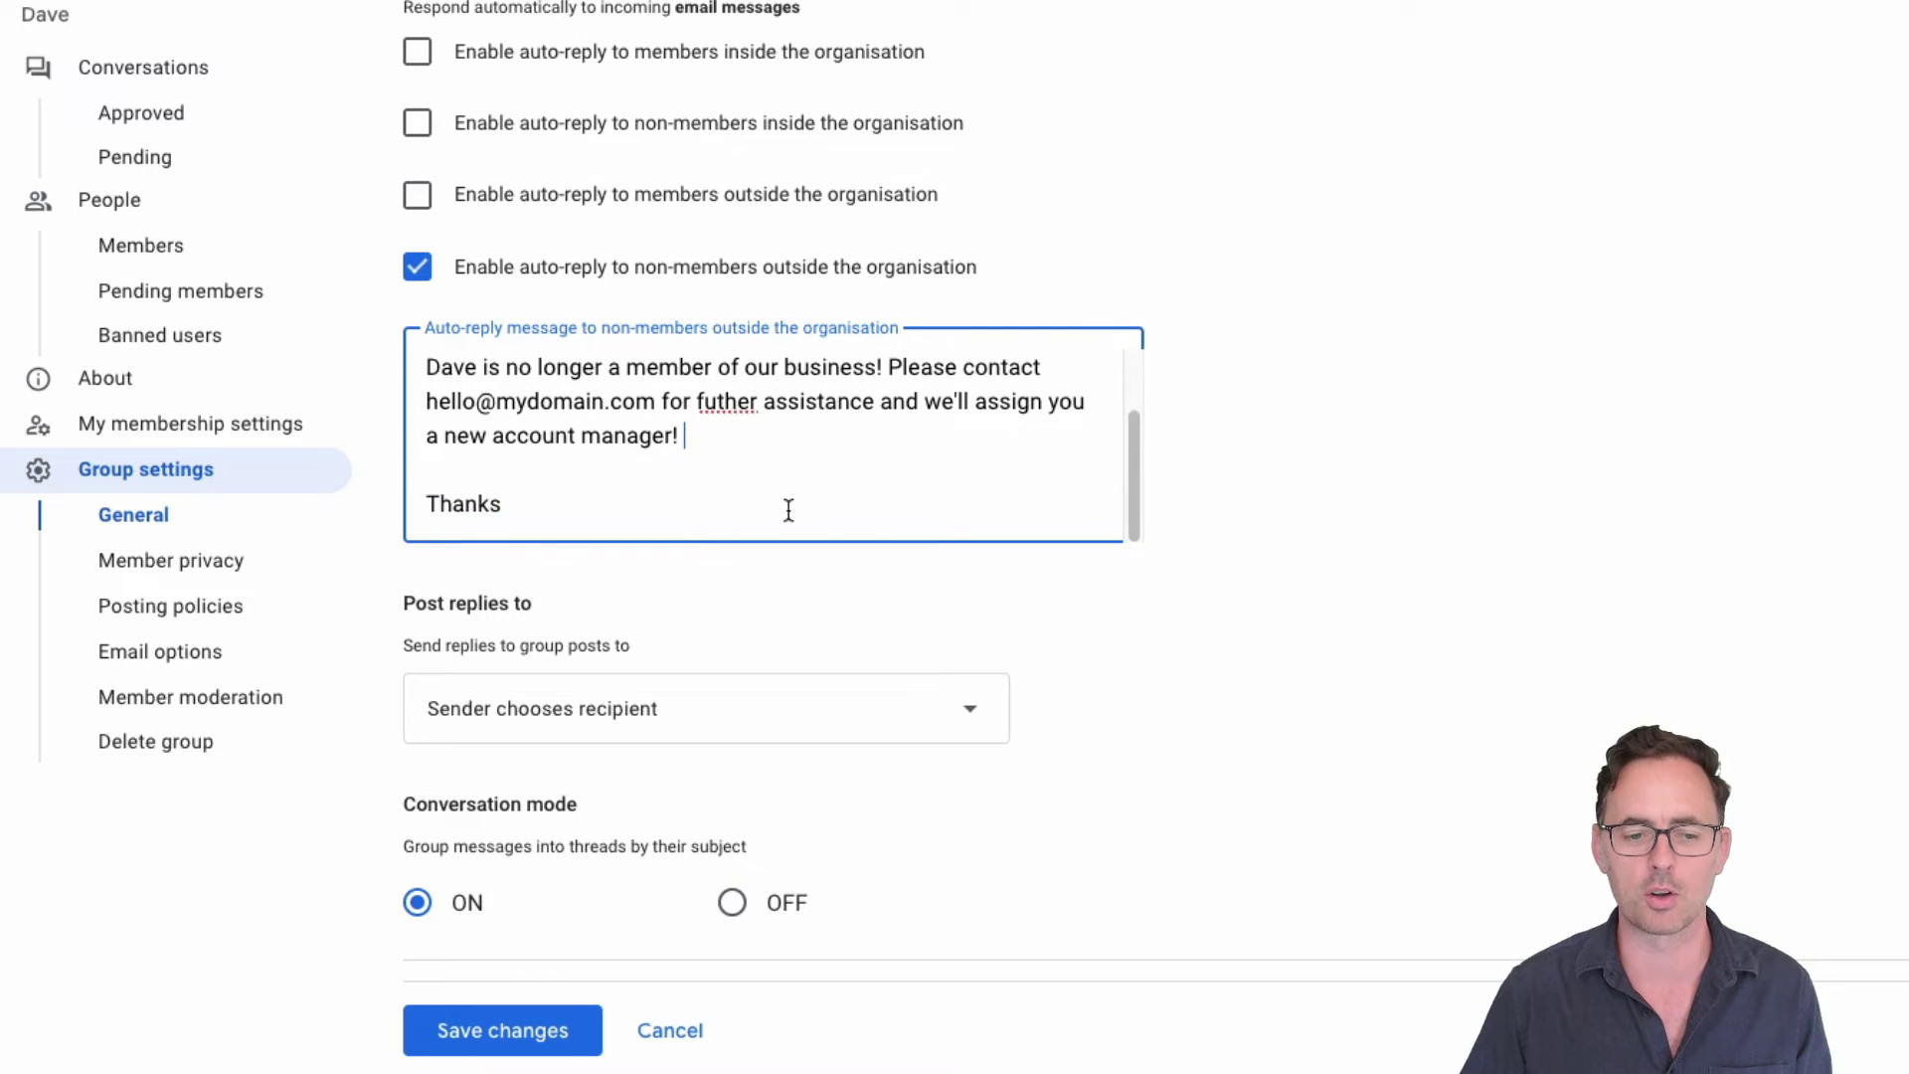
scroll(1285, 616, "down", 1)
scroll(1285, 617, "down", 2)
left_click(467, 1031)
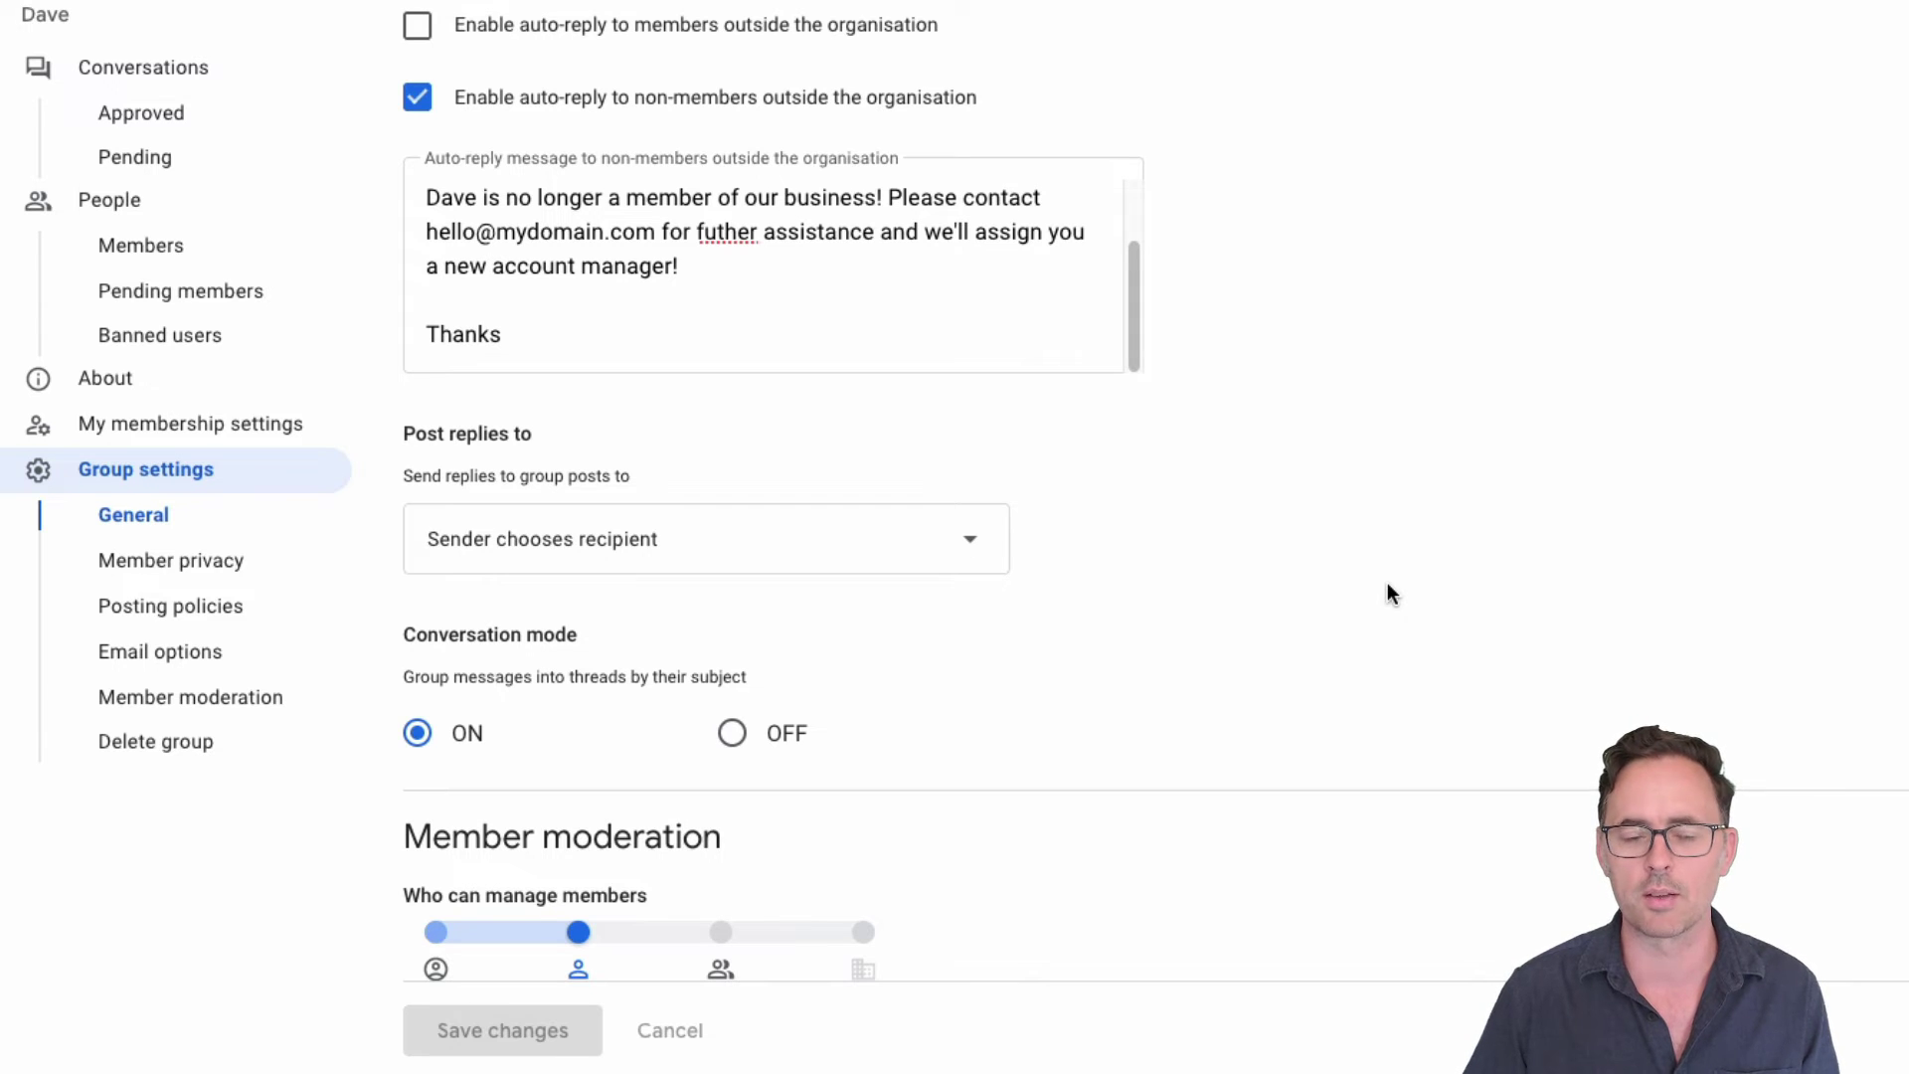
- Send the 'Hi Dave checking in' test email to the dave group address
scroll(1388, 585, "up", 2)
scroll(1387, 594, "up", 1)
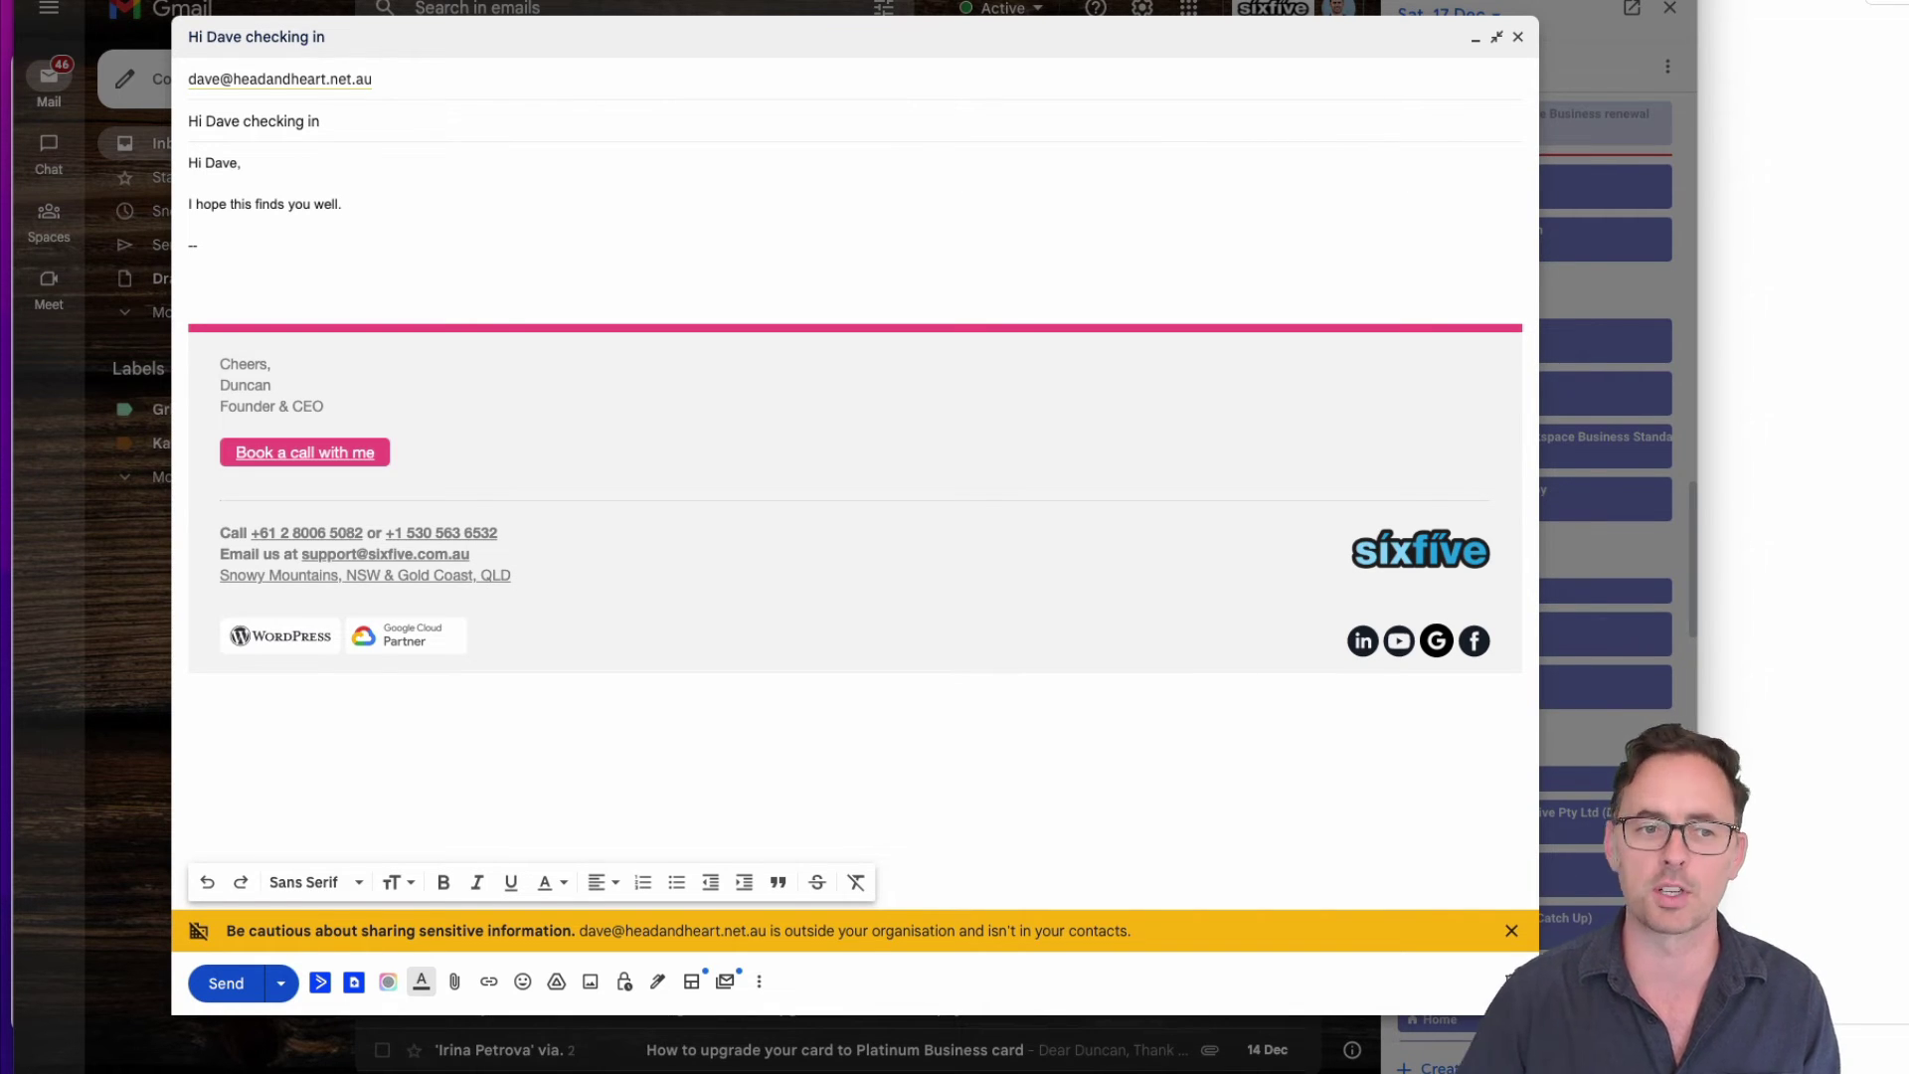
left_click(221, 984)
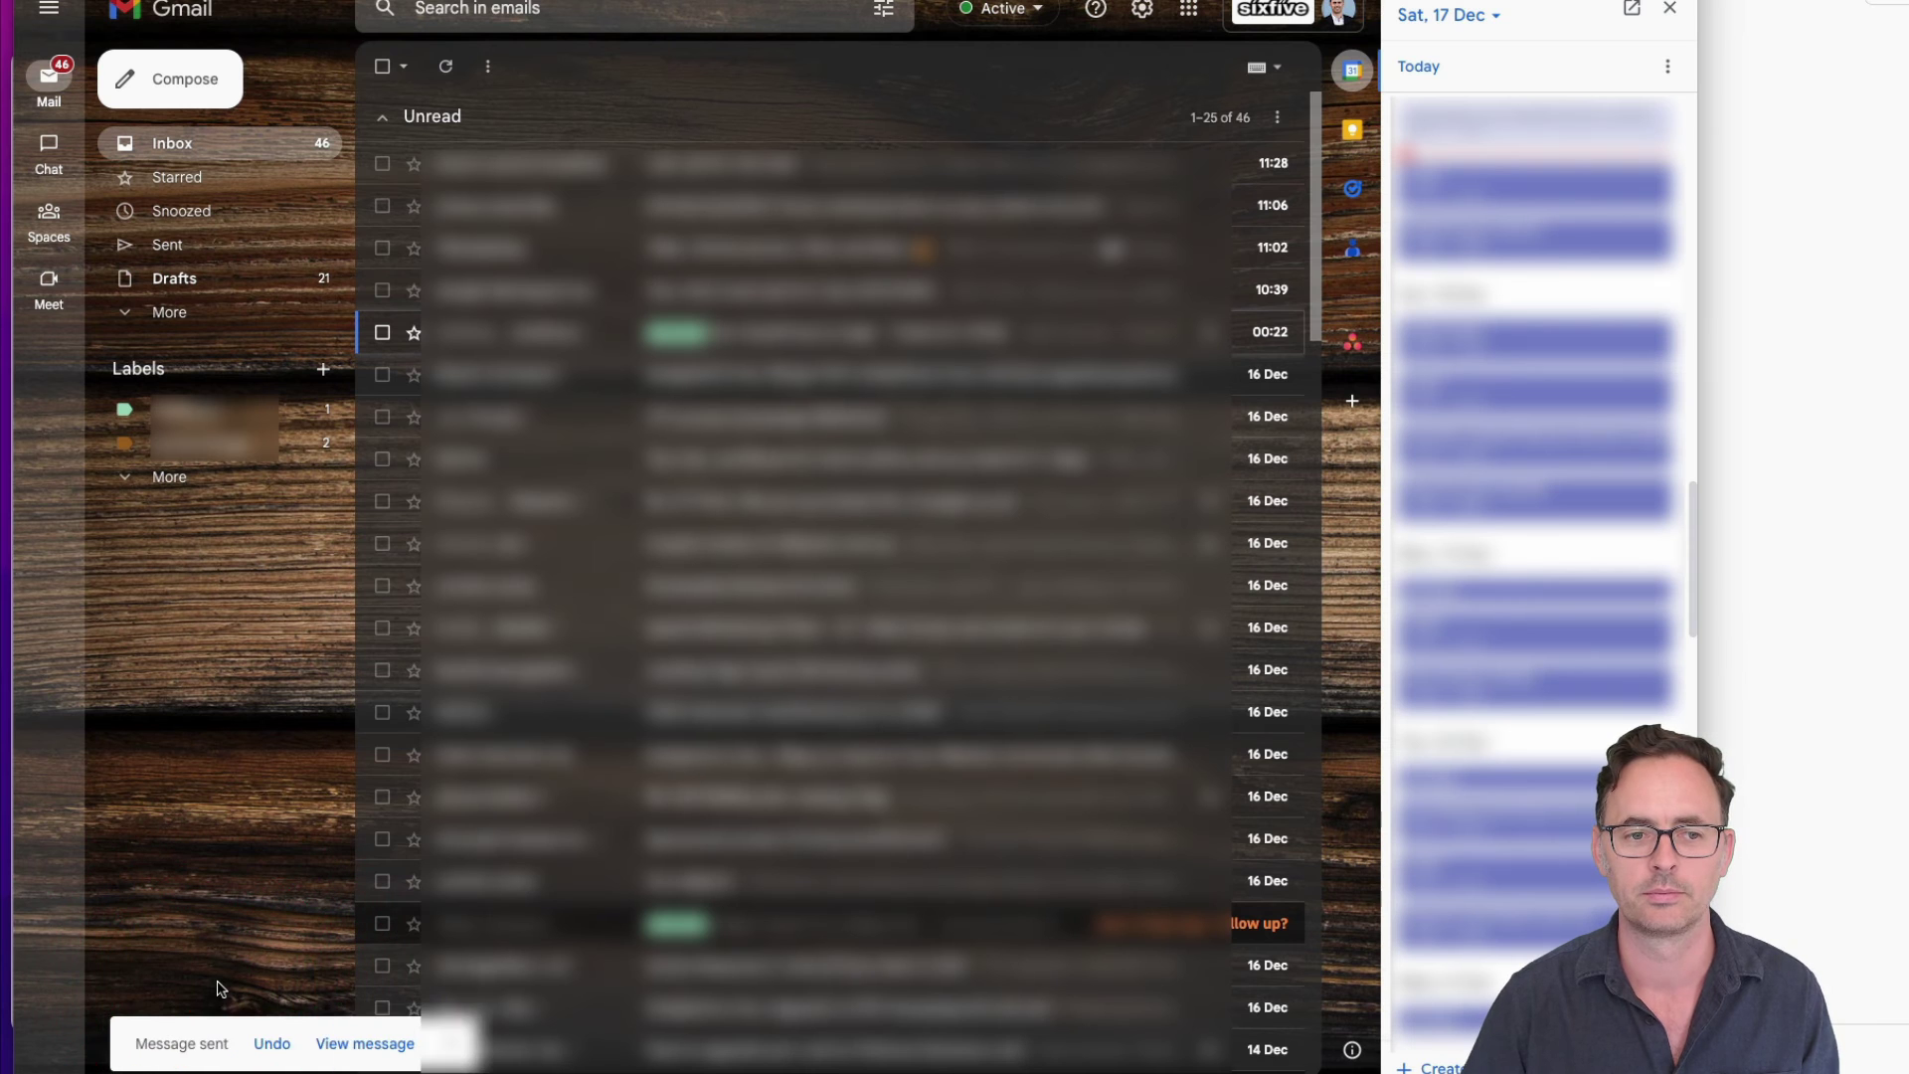
- Open the 'Hi Dave checking in' conversation in the Dave group
left_click(712, 355)
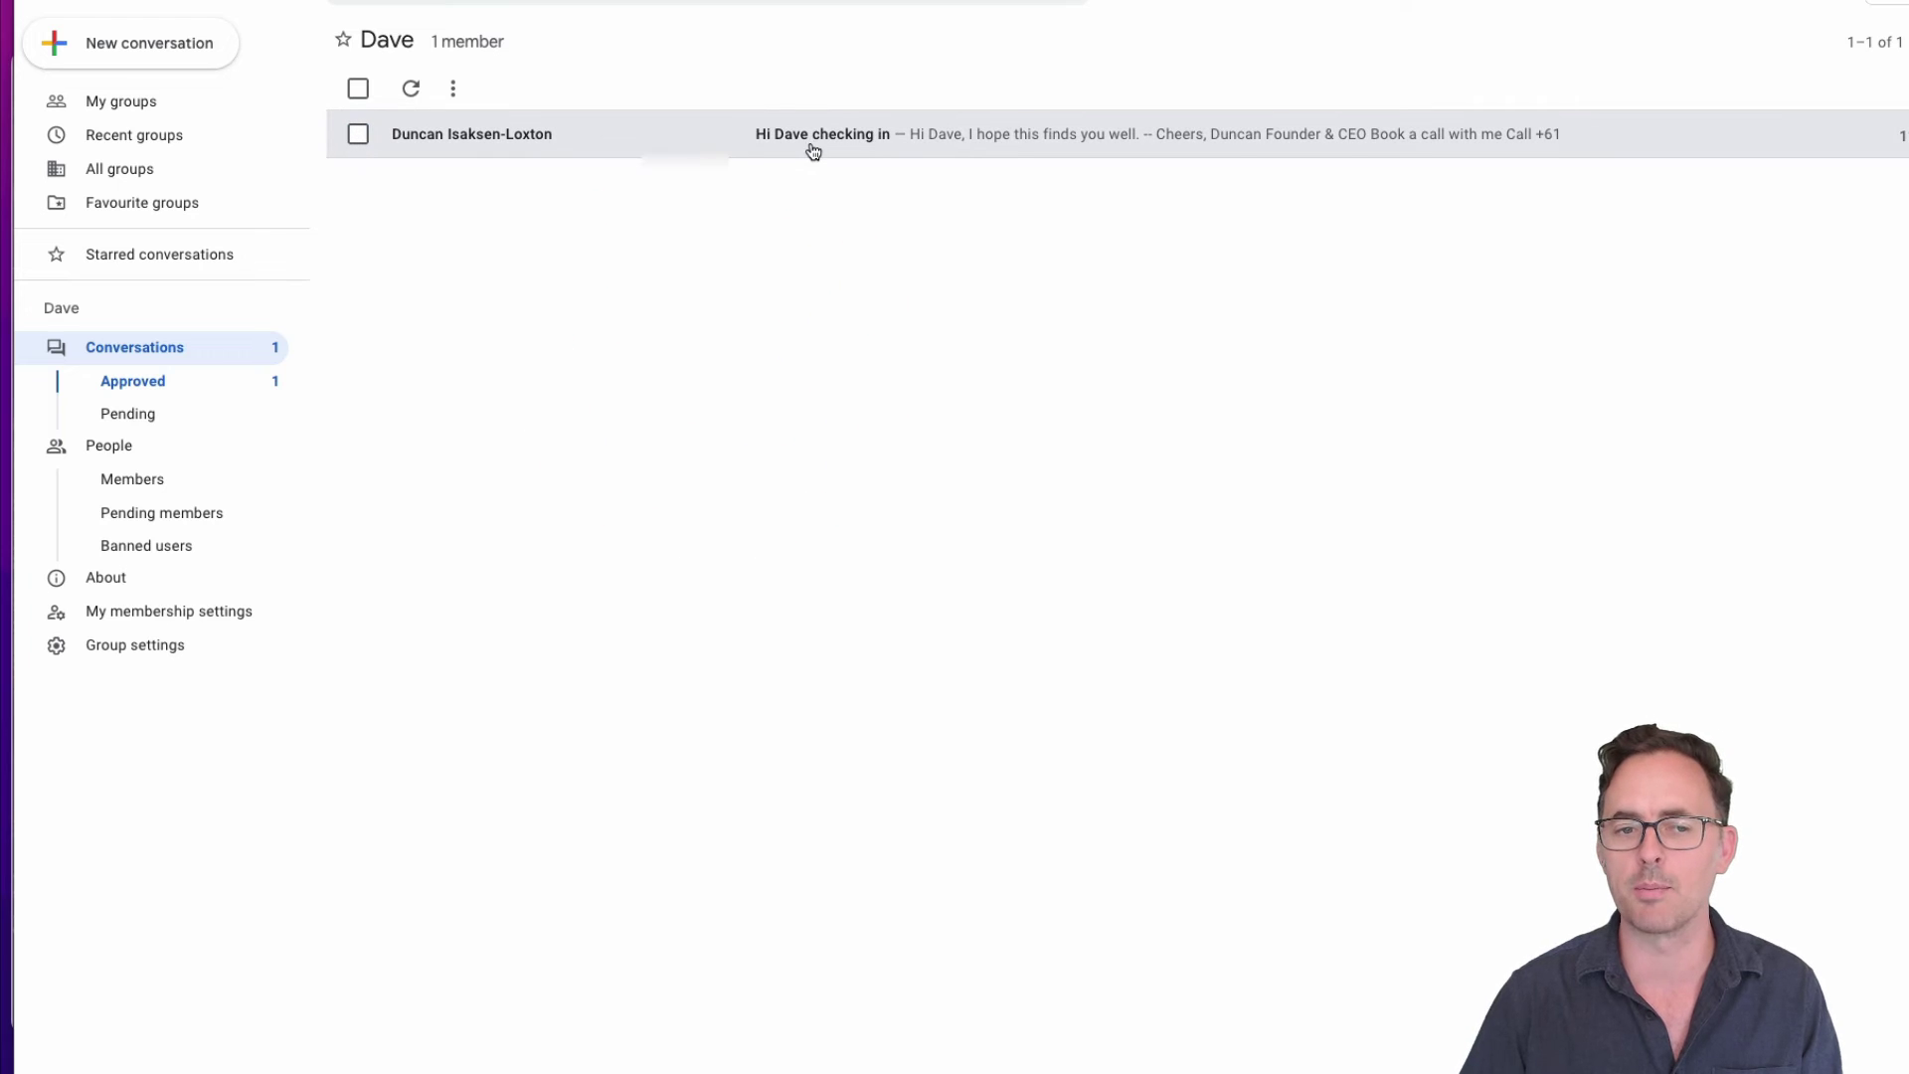
left_click(893, 141)
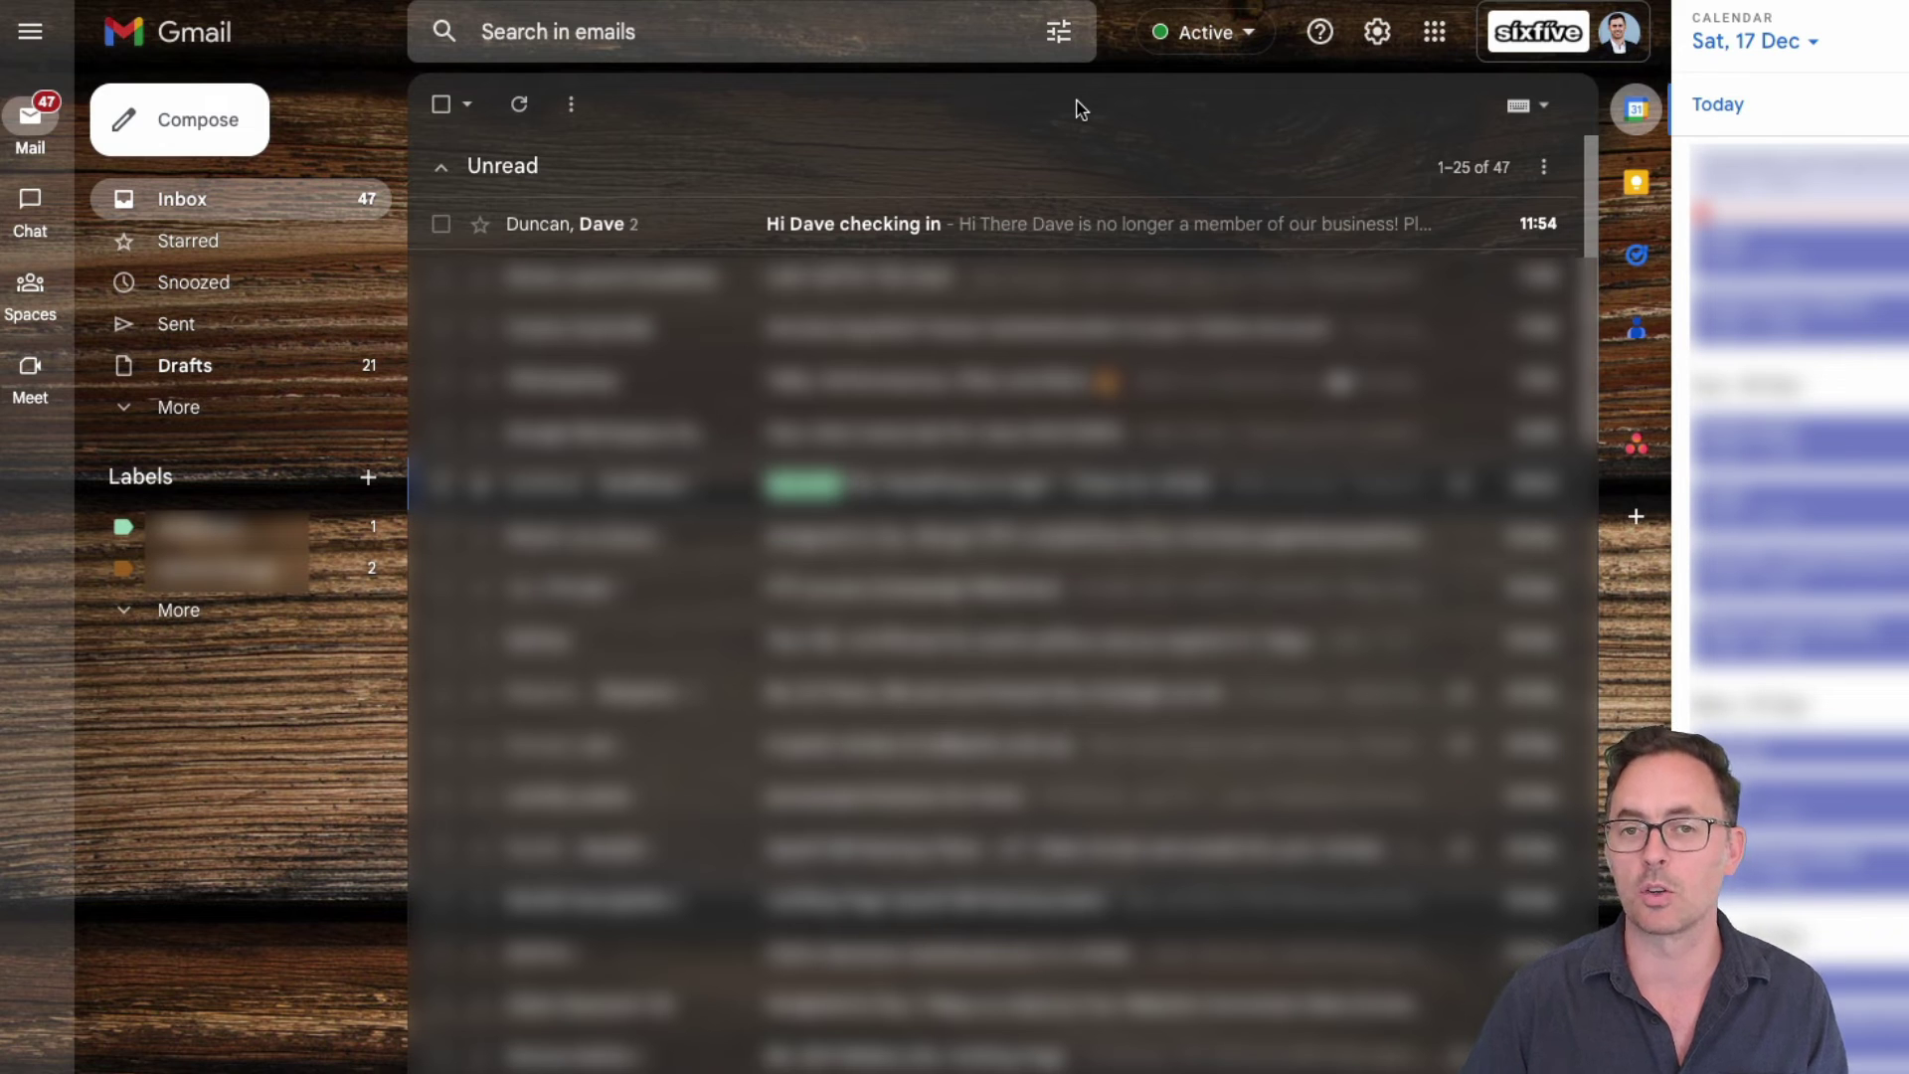
- Open the 'Hi Dave checking in' thread and highlight the auto-reply about Dave leaving
left_click(931, 223)
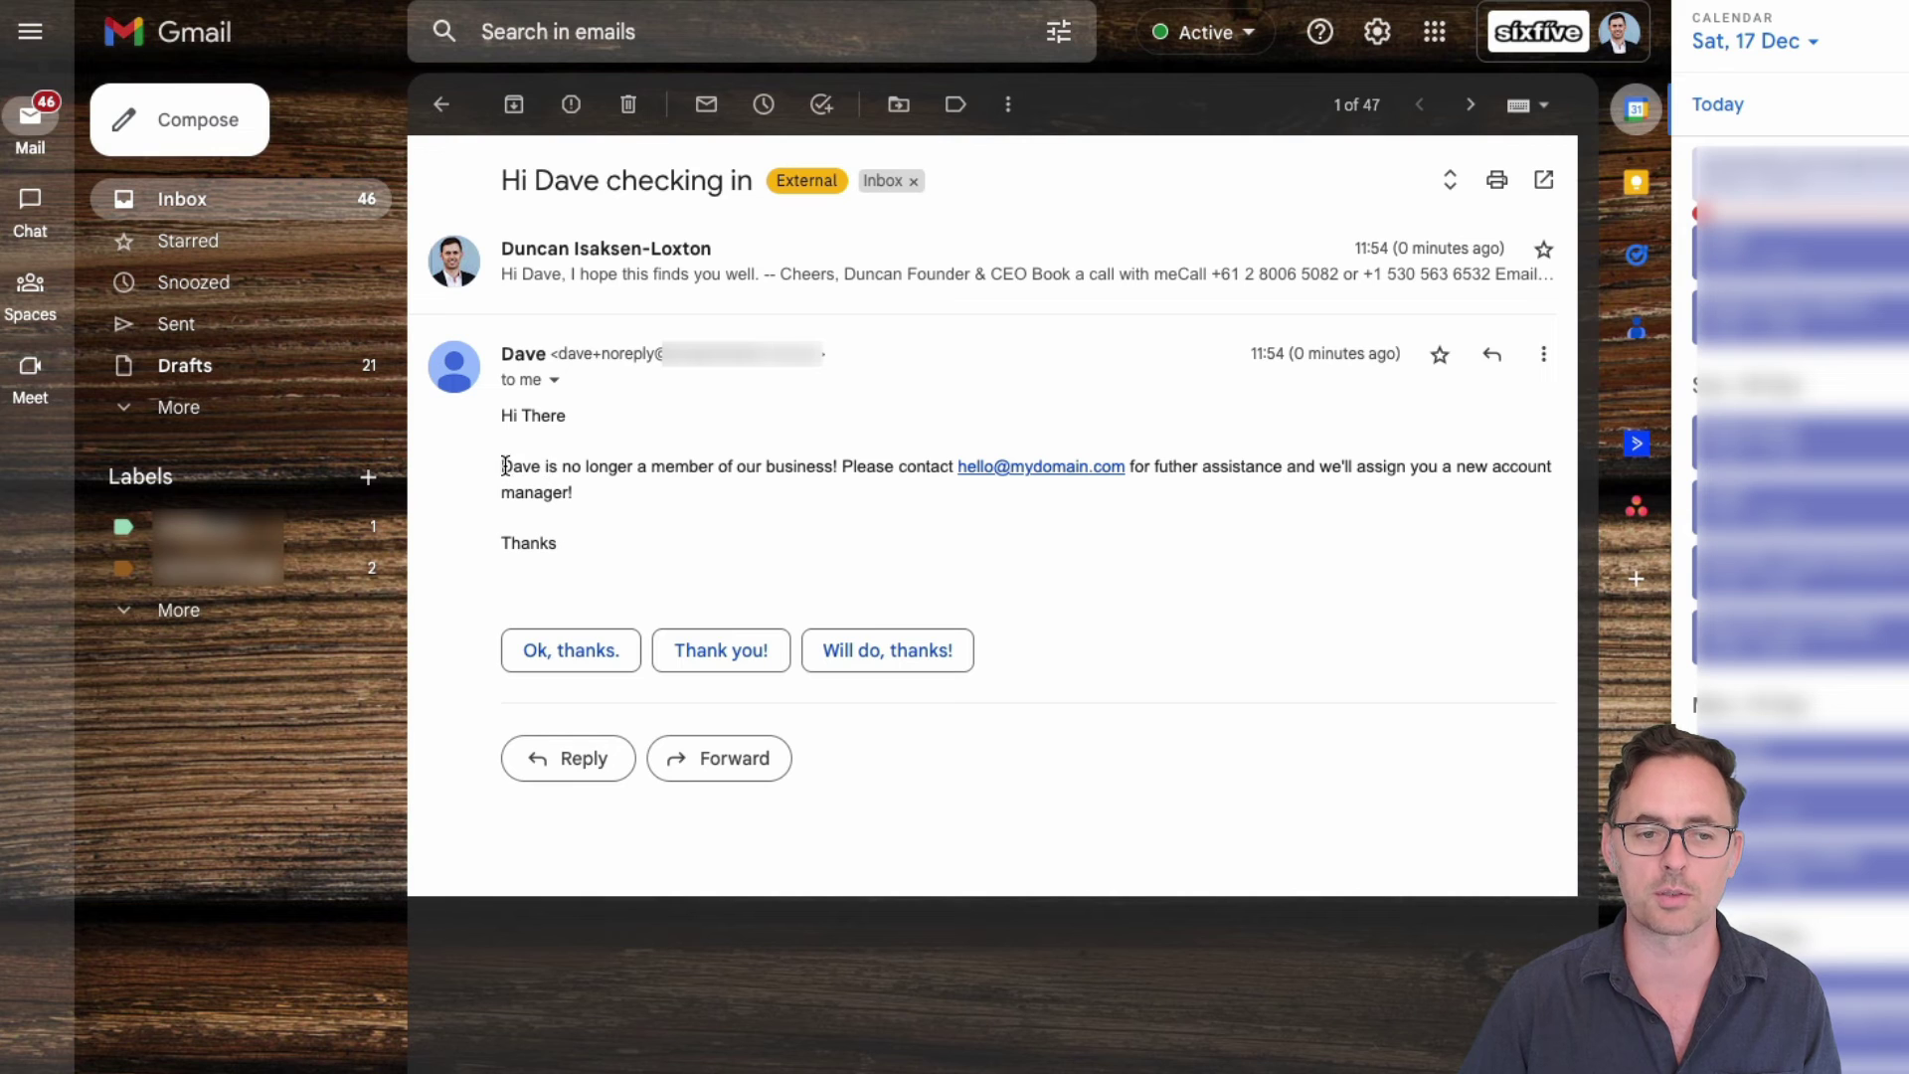
left_click_drag(503, 466, 748, 479)
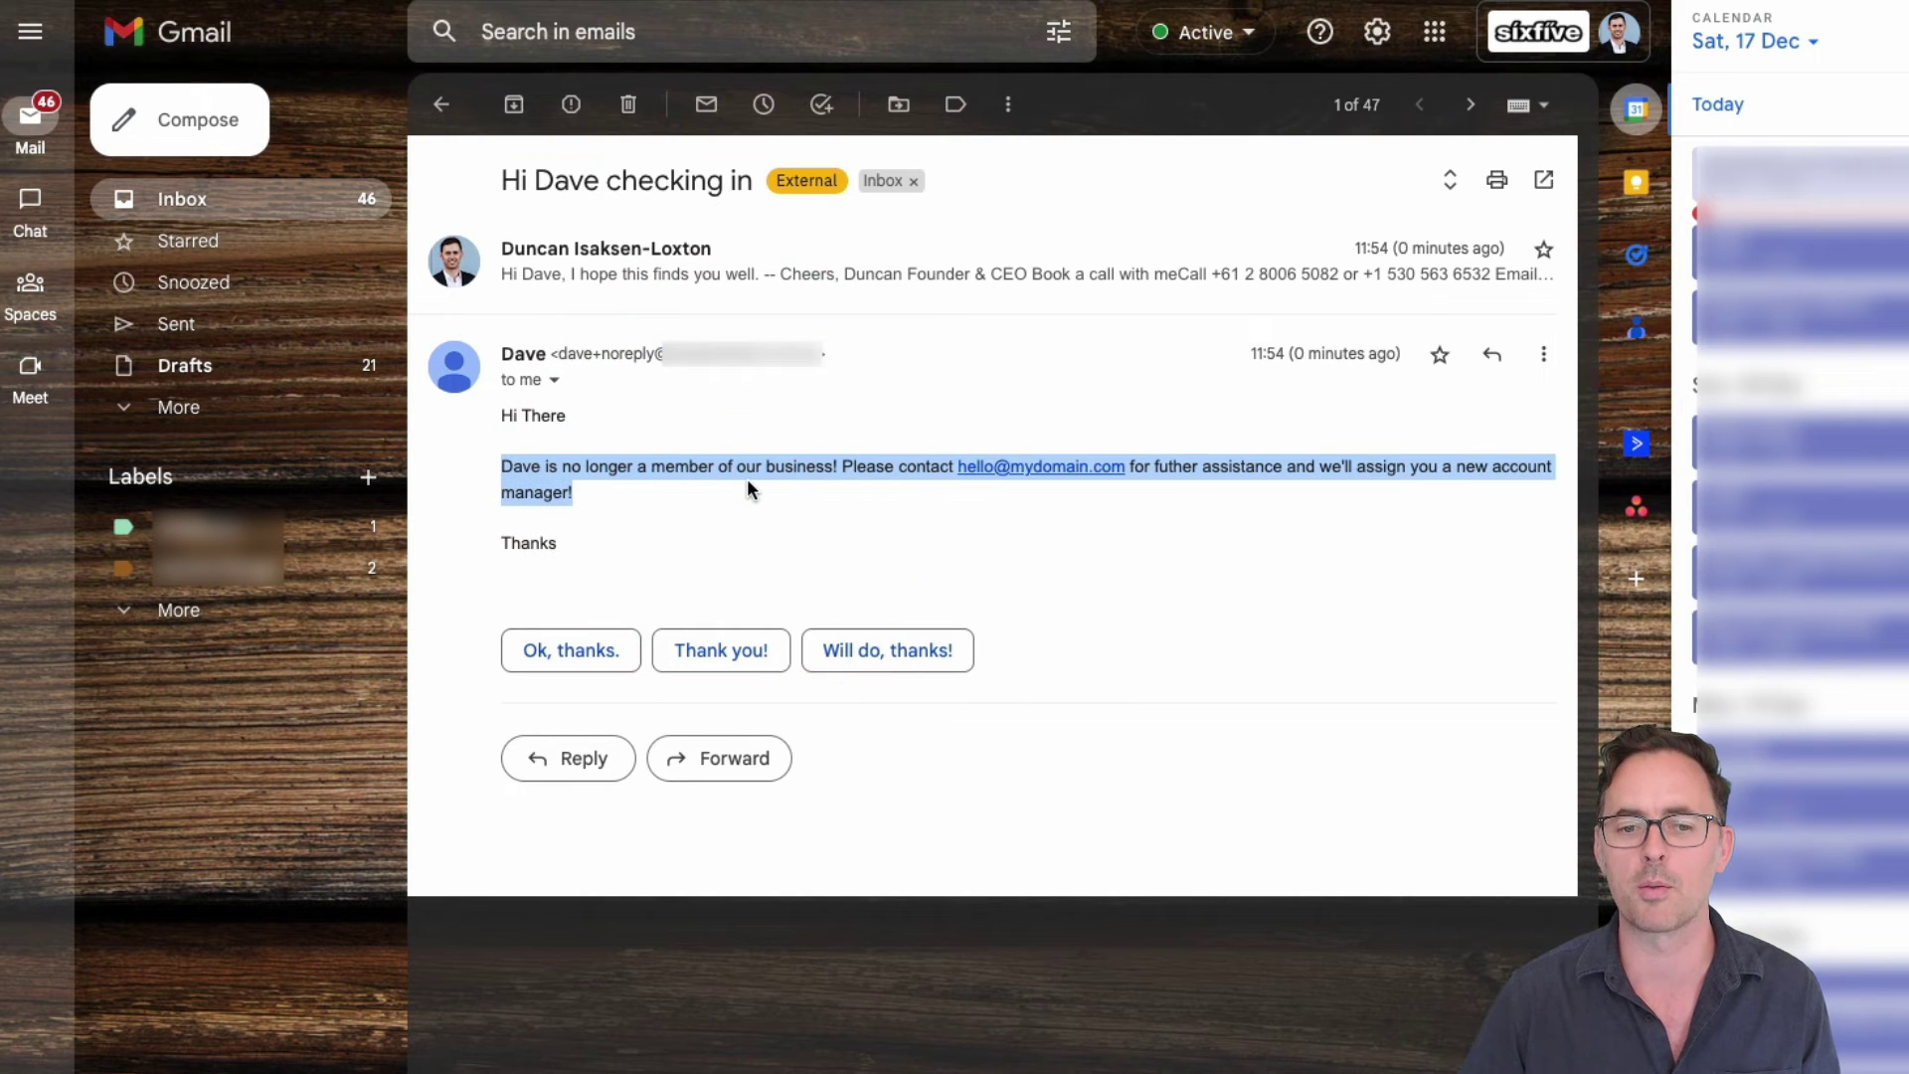